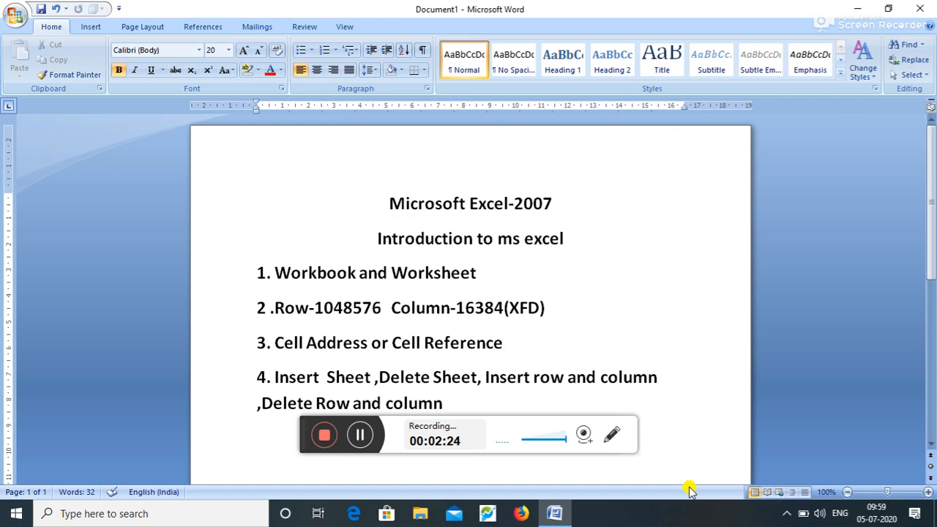
- Minimize the Word notes document to reveal the desktop
left_click(858, 8)
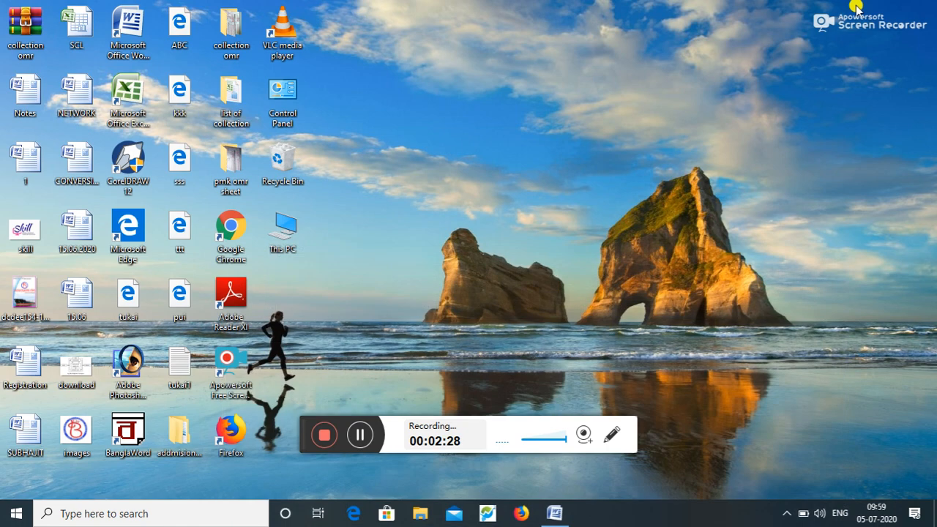
- Search the Start menu for 'excel' and launch Microsoft Office Excel 2007
left_click(14, 521)
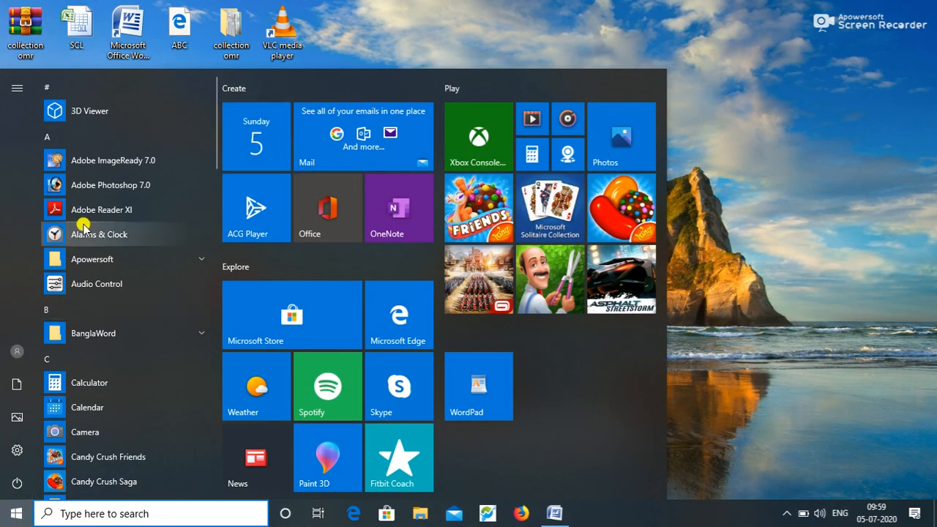
left_click(89, 506)
type("excel")
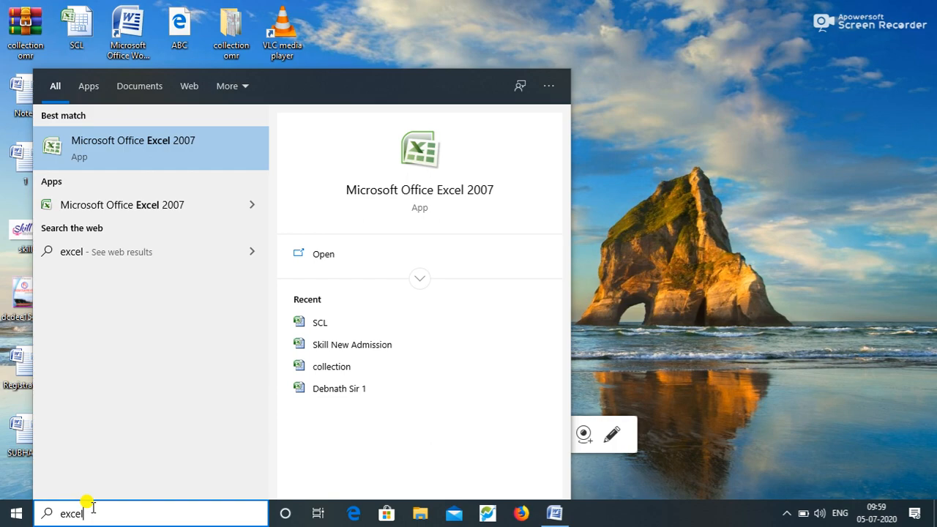
left_click(196, 151)
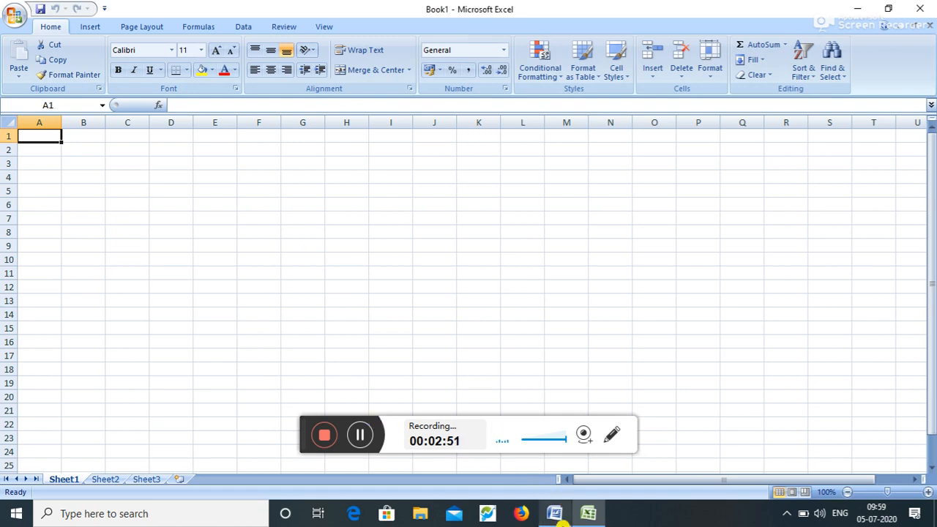
left_click(555, 514)
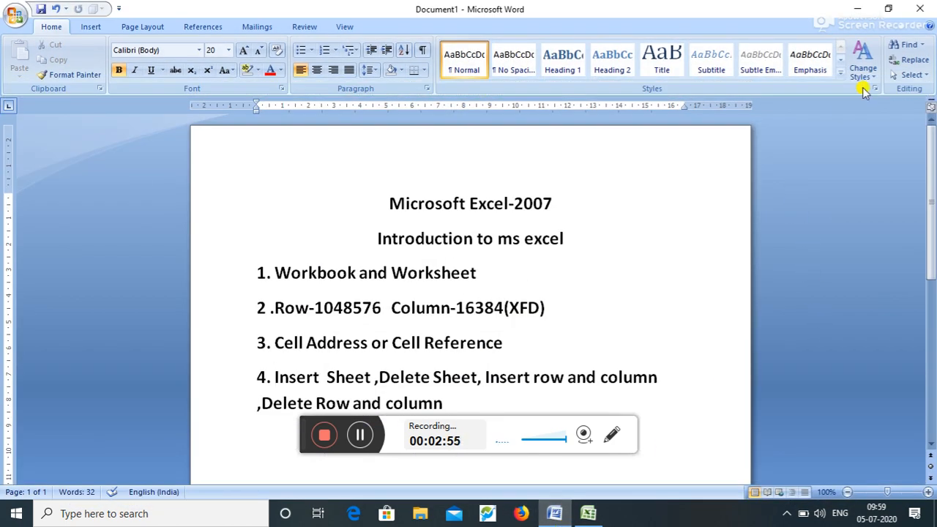
left_click(859, 7)
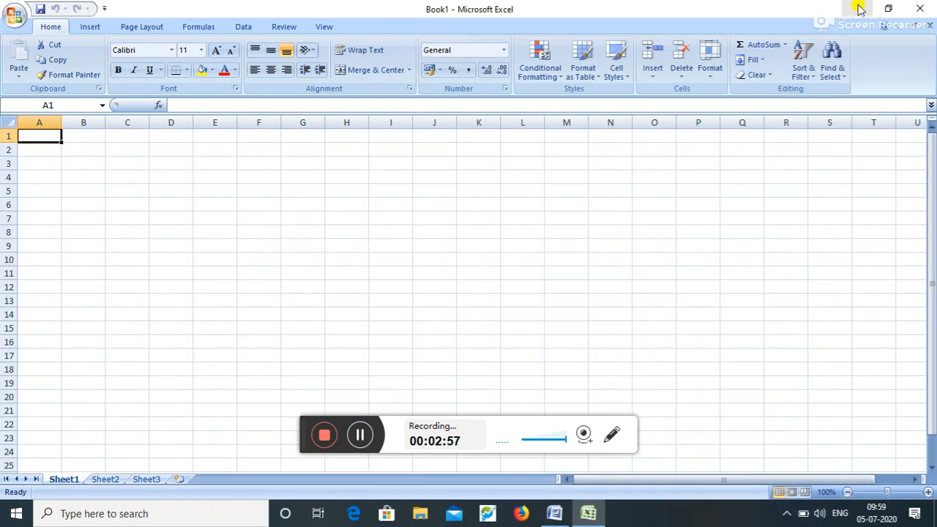
left_click(220, 271)
left_click(230, 257)
left_click(269, 256)
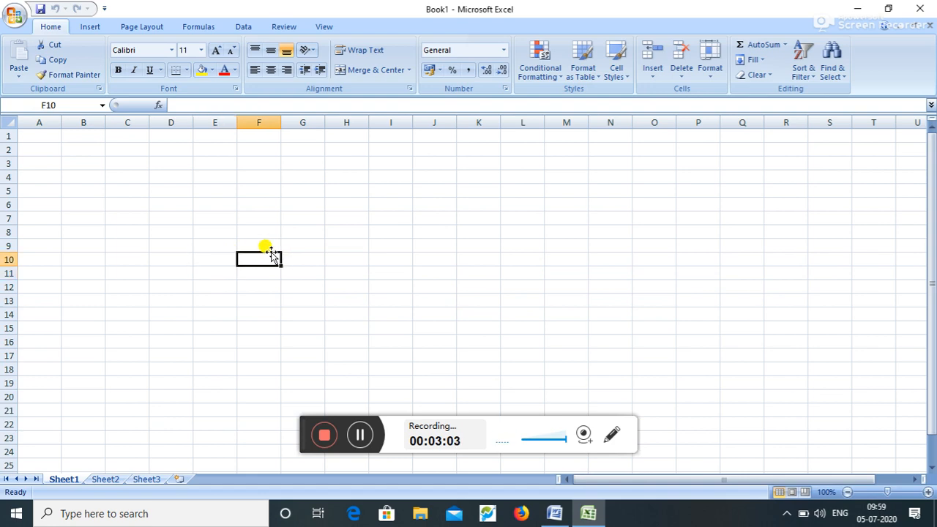
left_click(272, 230)
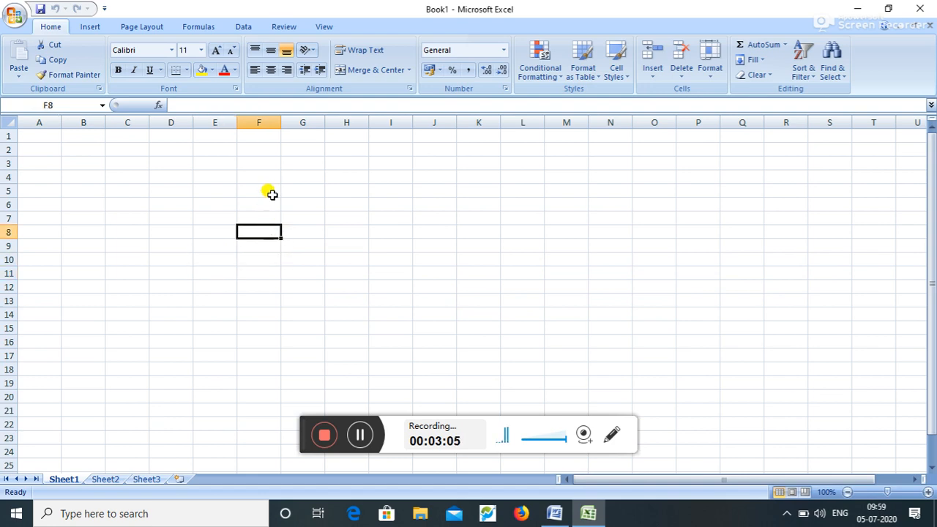
left_click(267, 117)
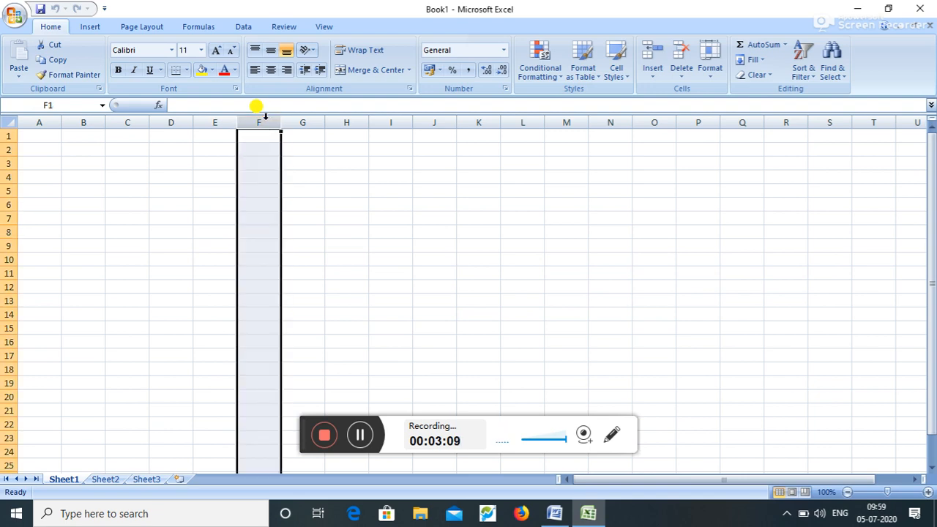
left_click(6, 205)
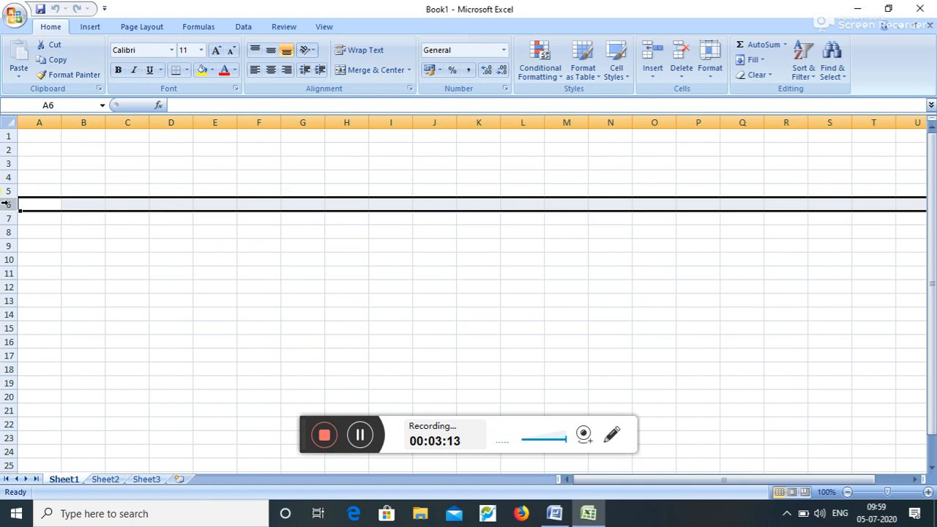
left_click(8, 239)
left_click(8, 232)
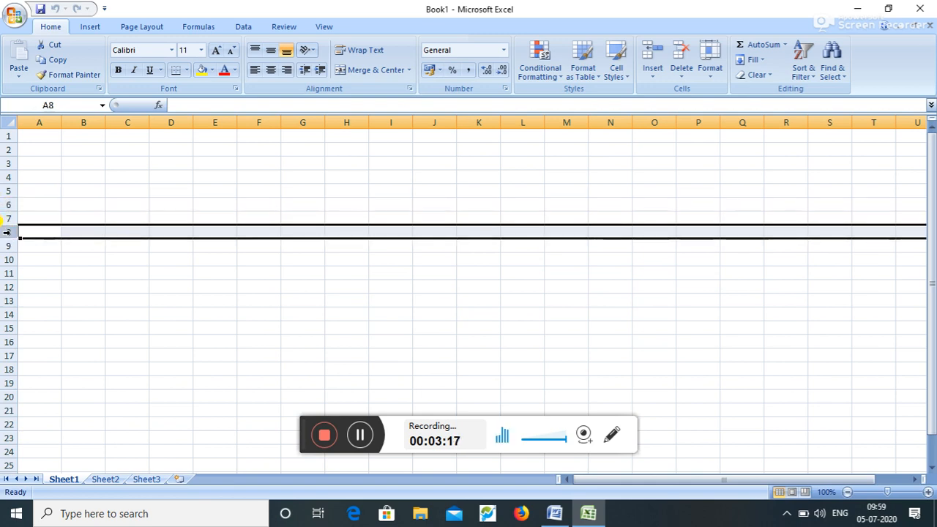
left_click(216, 123)
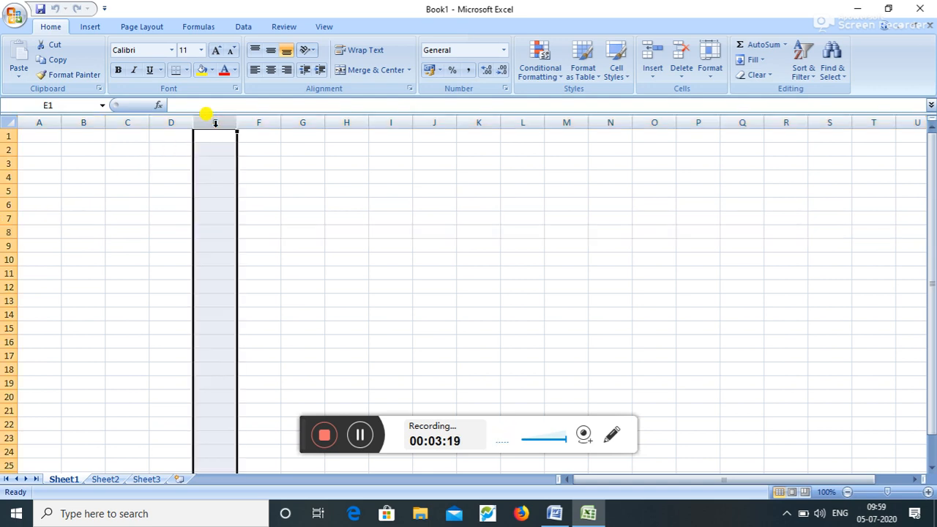
left_click(305, 230)
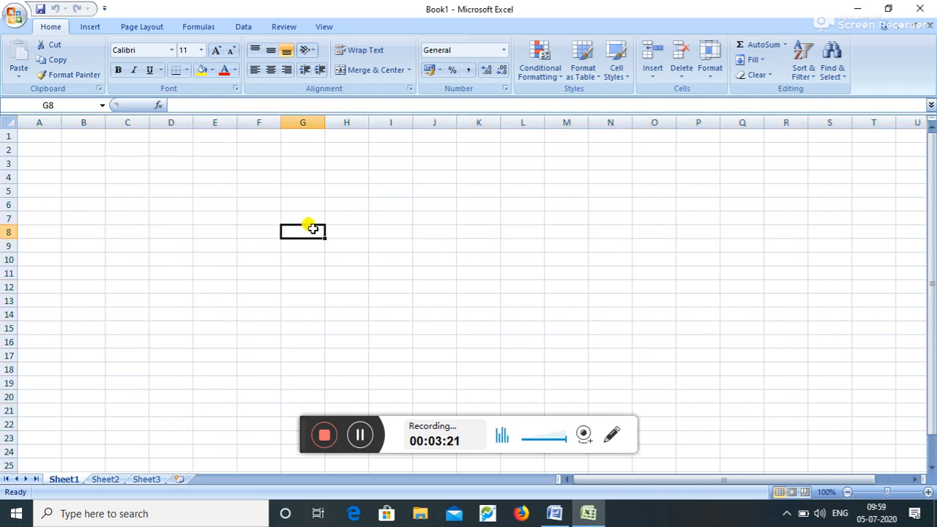
left_click(355, 232)
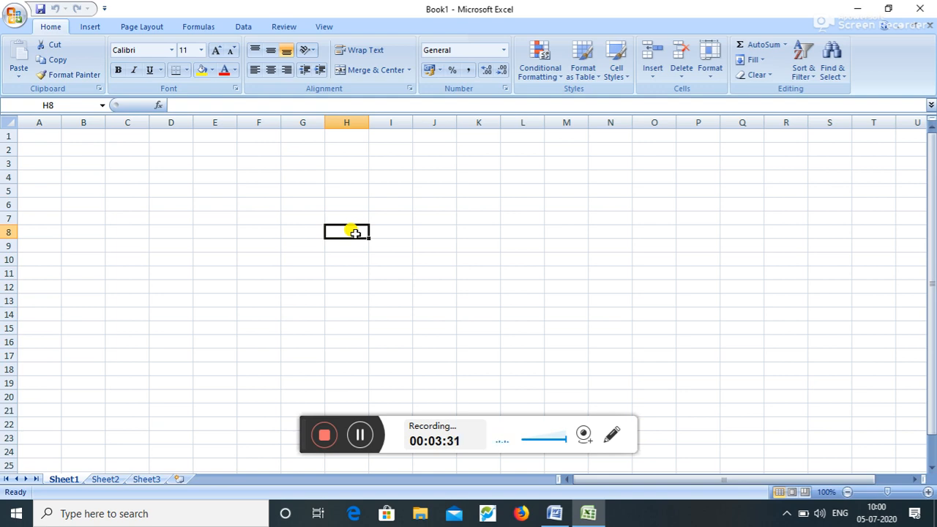
left_click(100, 480)
left_click(141, 481)
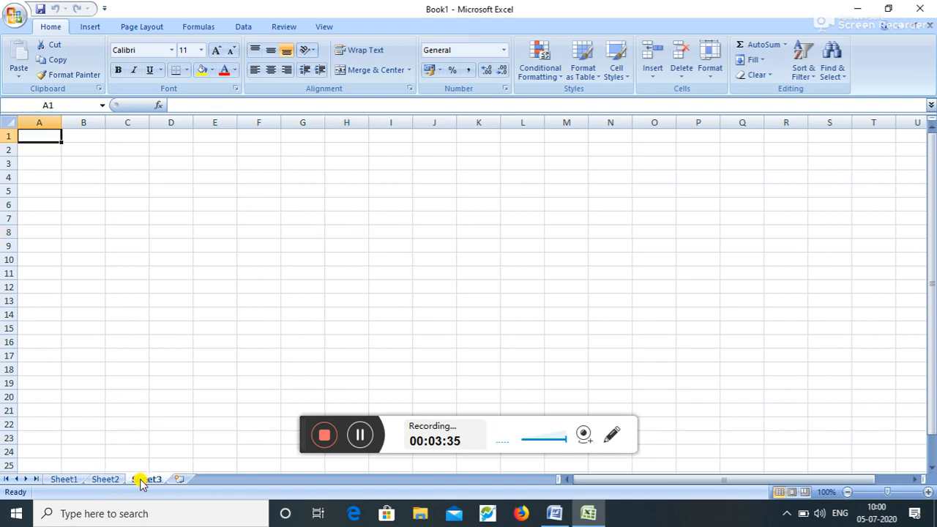
left_click(64, 481)
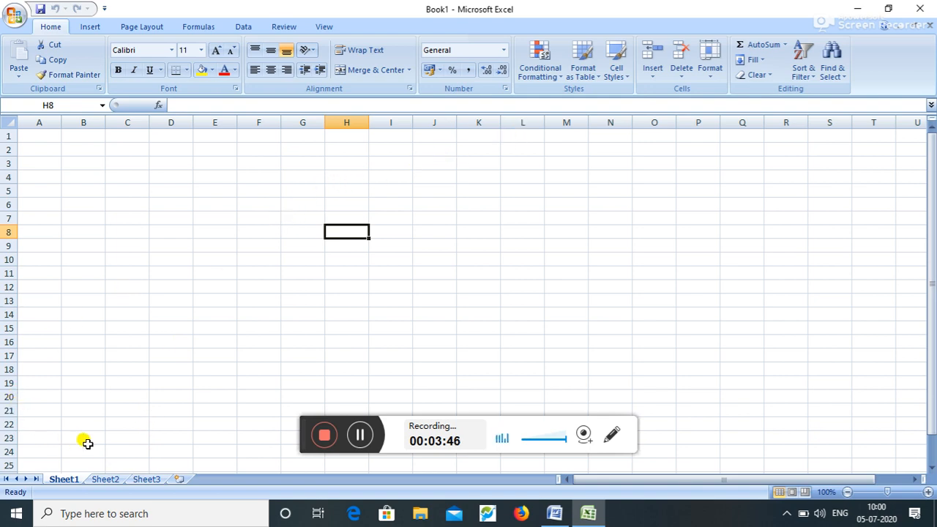
left_click(91, 480)
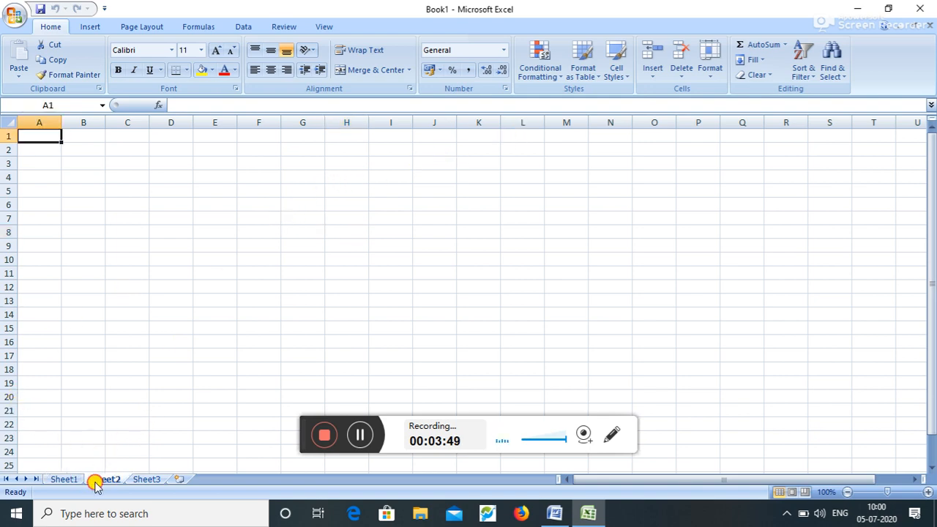
left_click(73, 482)
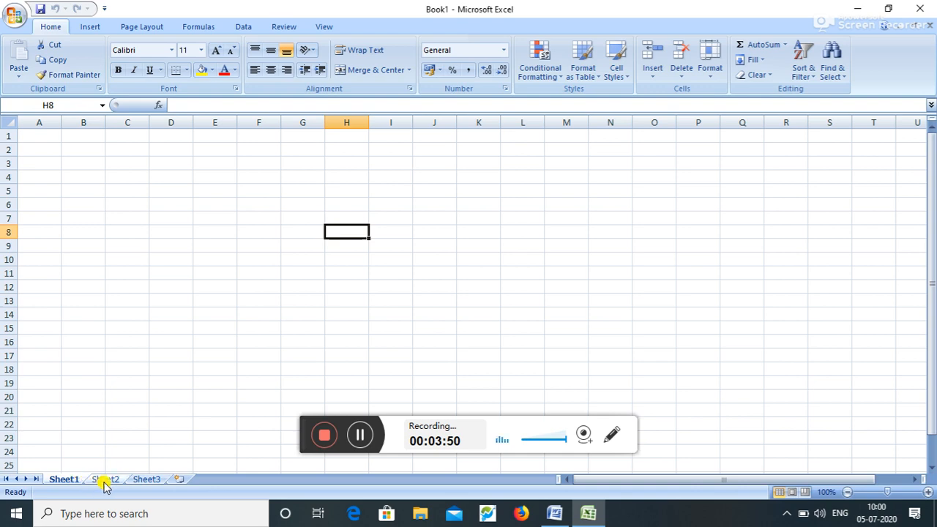
left_click(153, 480)
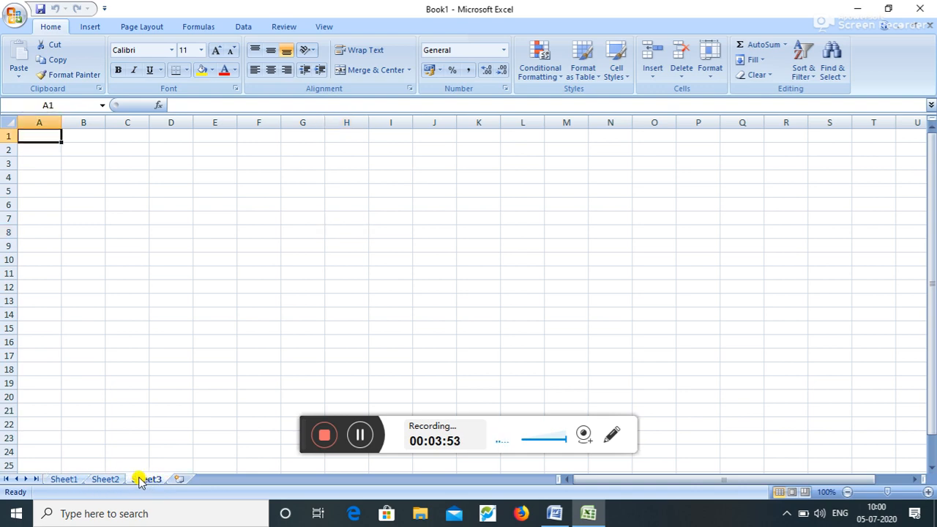
left_click(122, 480)
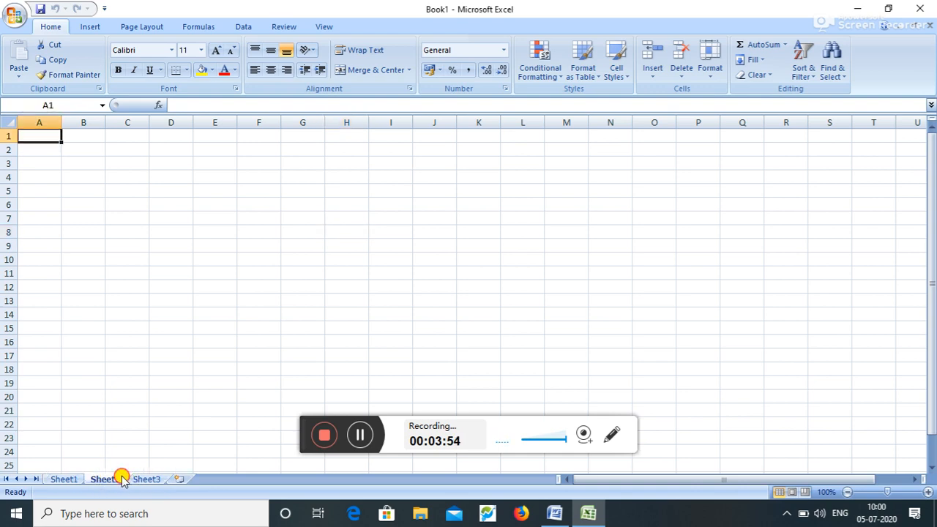
left_click(78, 480)
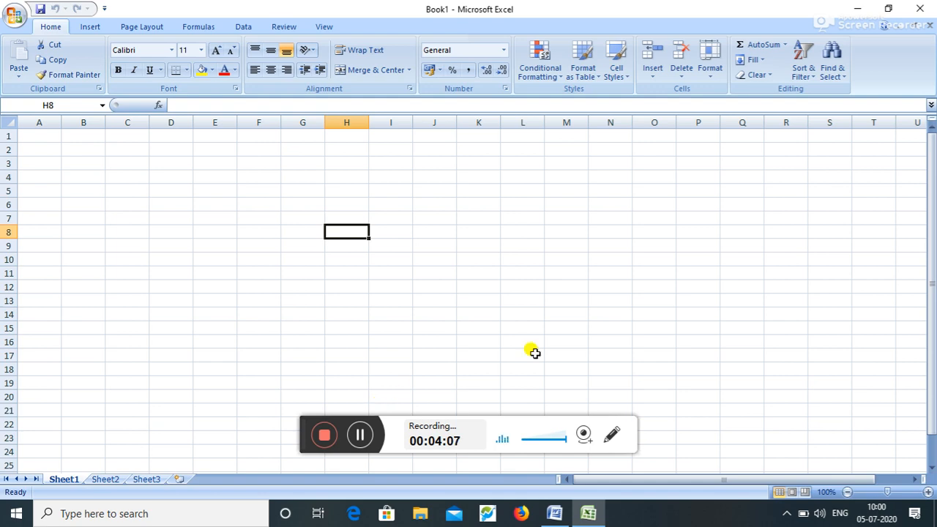
left_click_drag(934, 331, 934, 366)
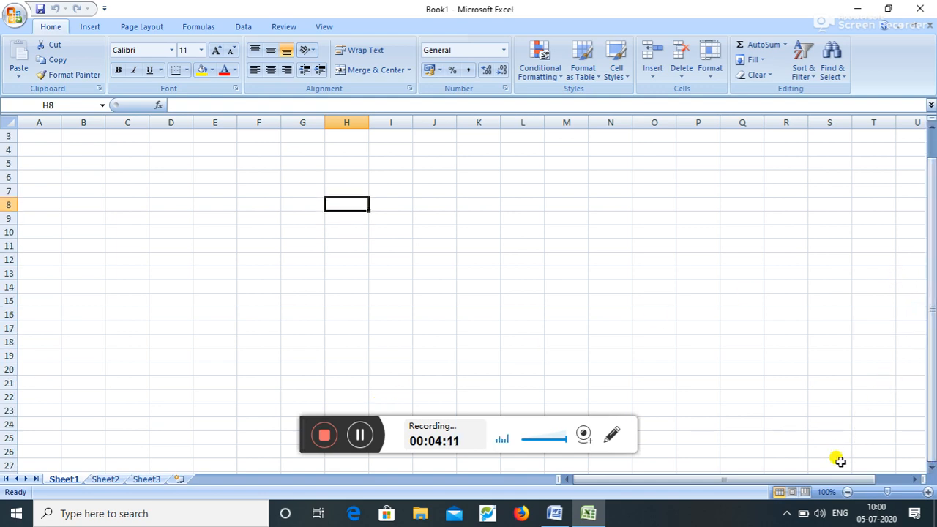
double_click(916, 480)
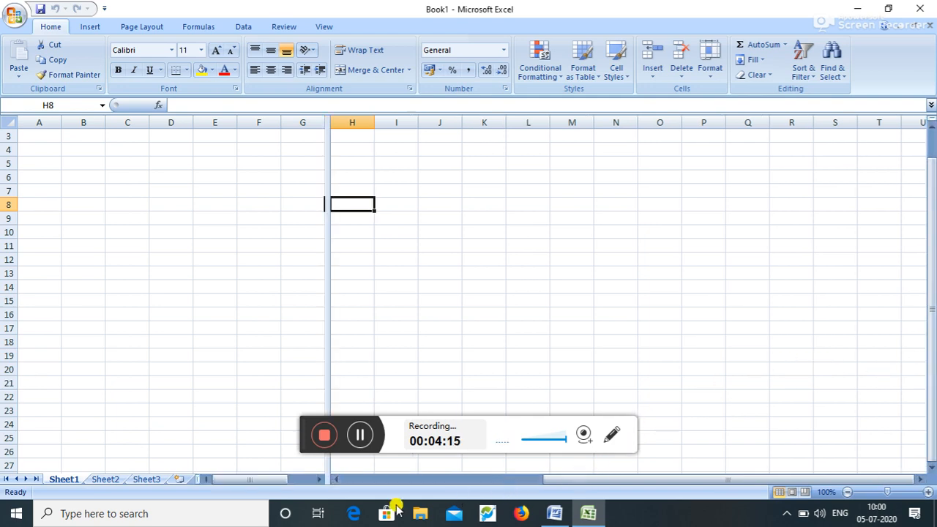
left_click(346, 481)
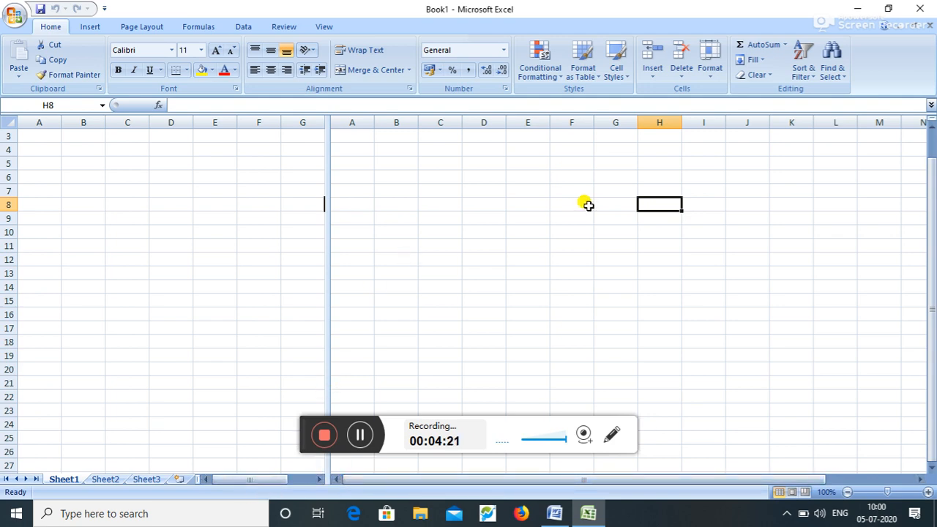
double_click(327, 122)
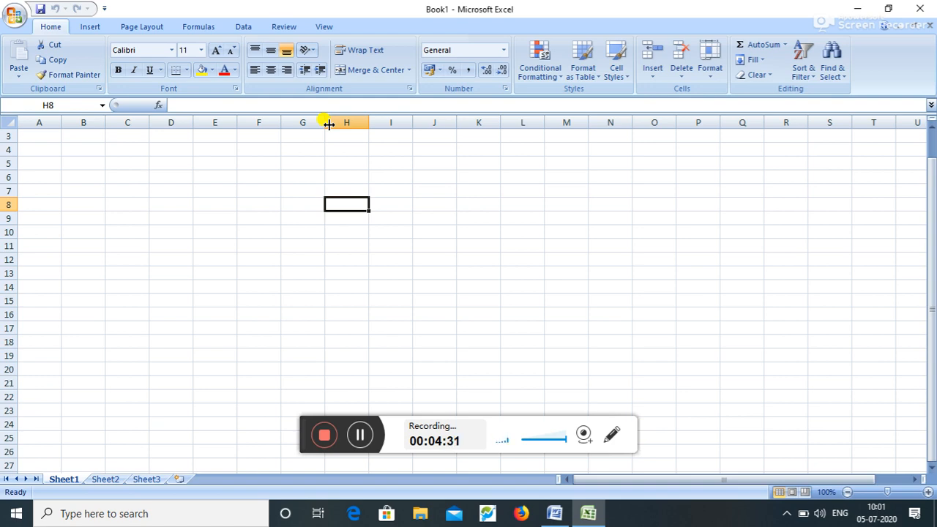
- Enter the headings NAME, CLASS and ADDRESS across cells A3:C3
left_click(55, 135)
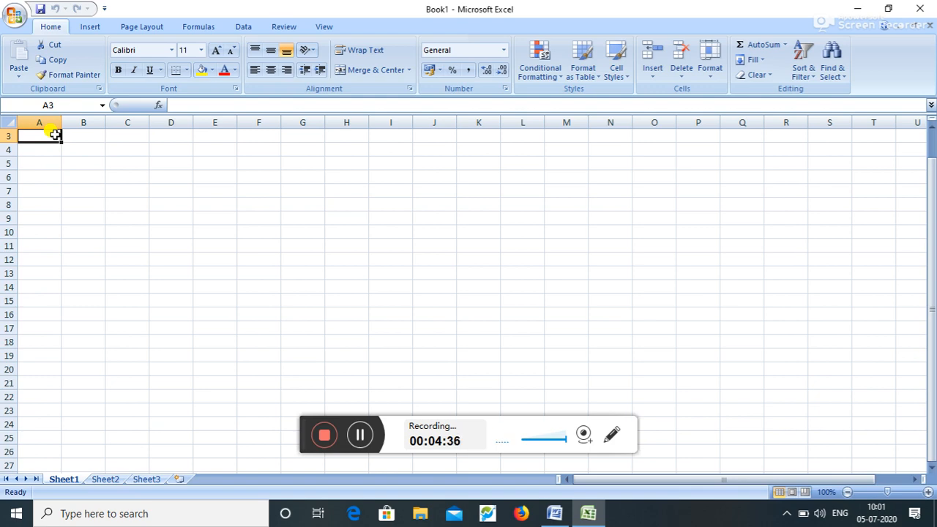
type("NAME")
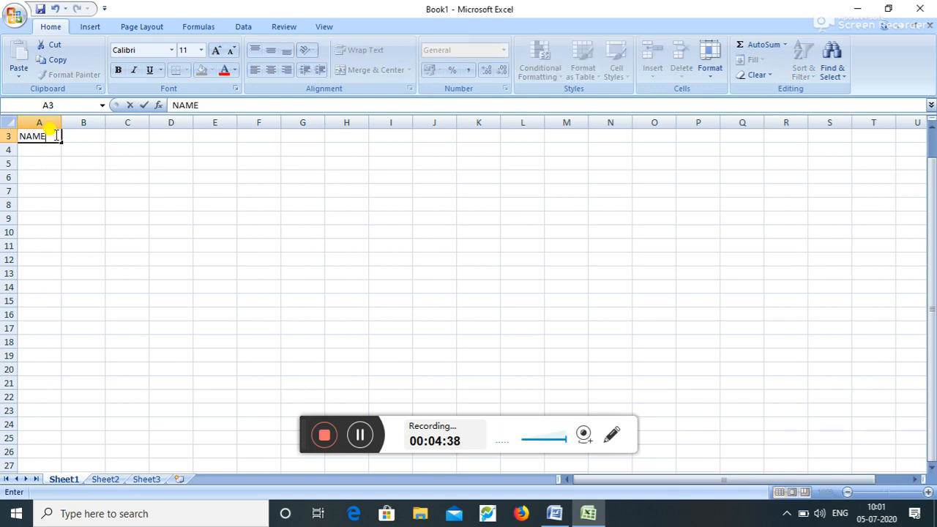
key("Tab")
type("CL")
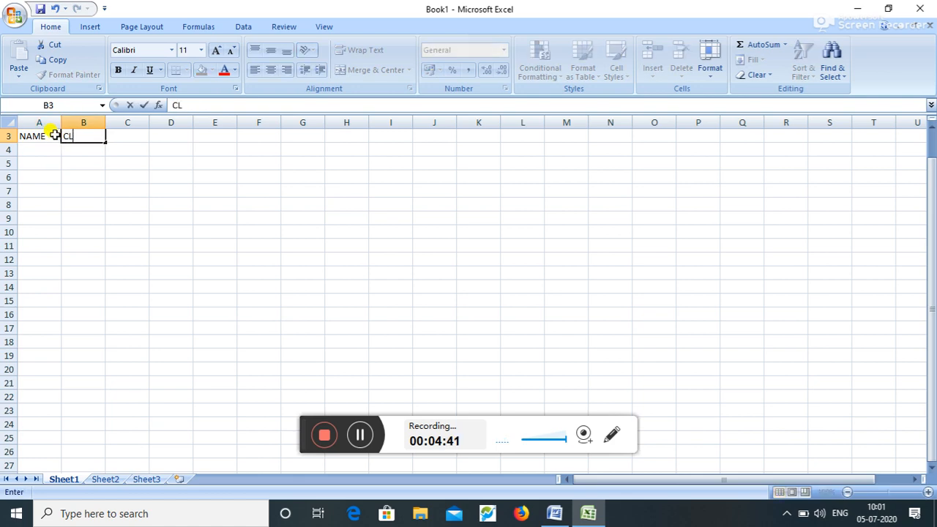
type("ASS")
key("Tab")
type("ADDRESS")
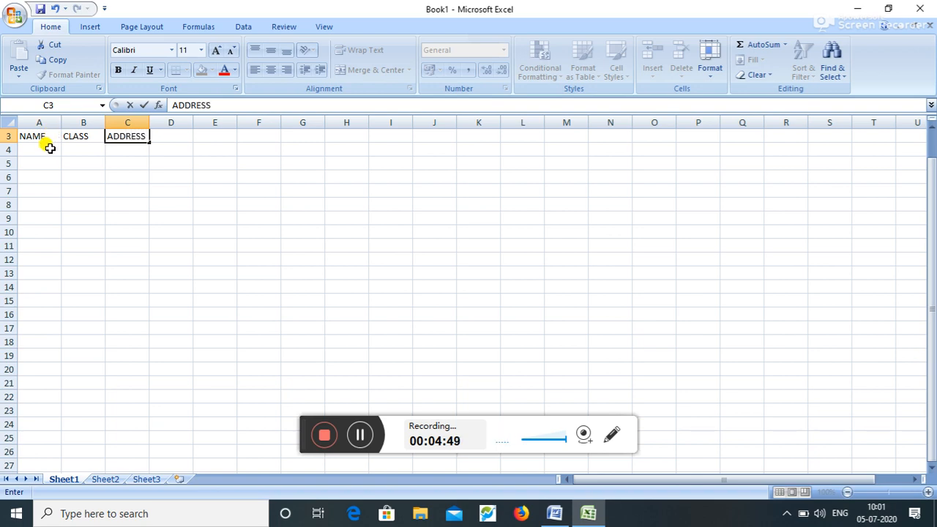
- Type the student's full name into cell A4
left_click(48, 148)
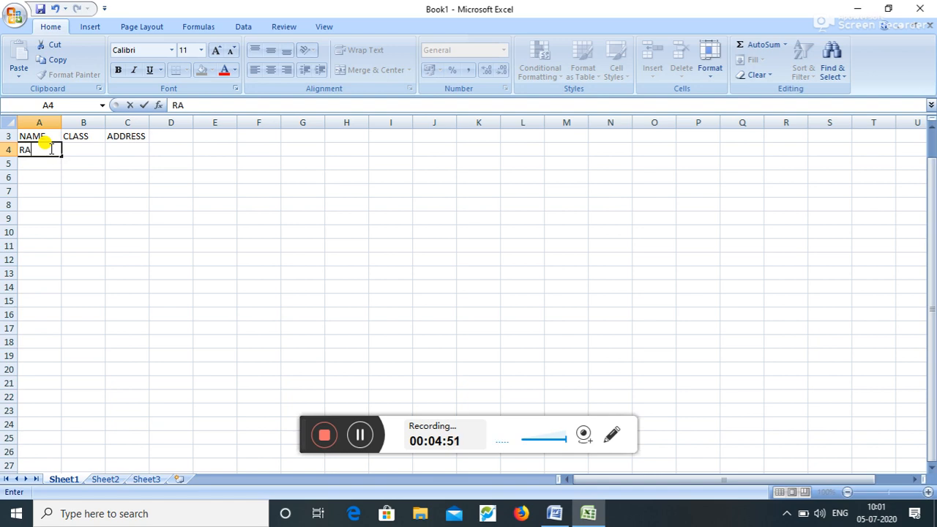
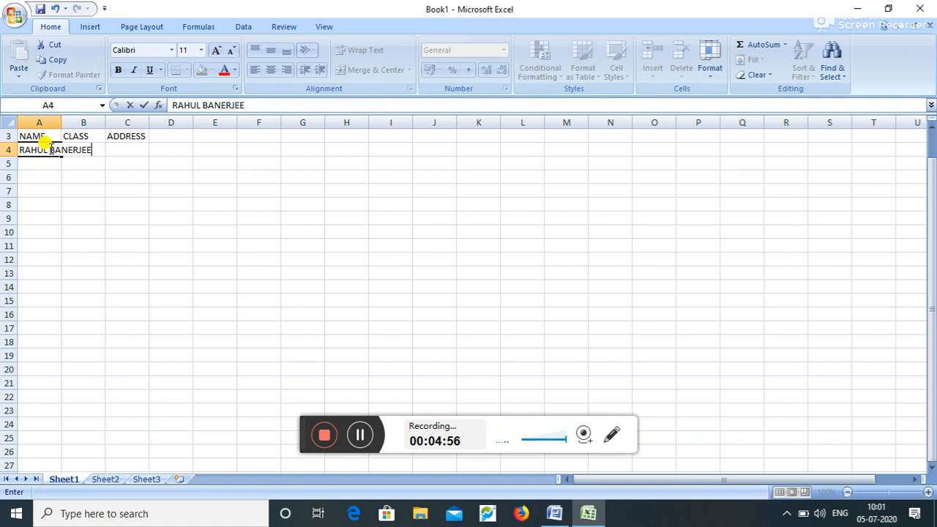
left_click(84, 202)
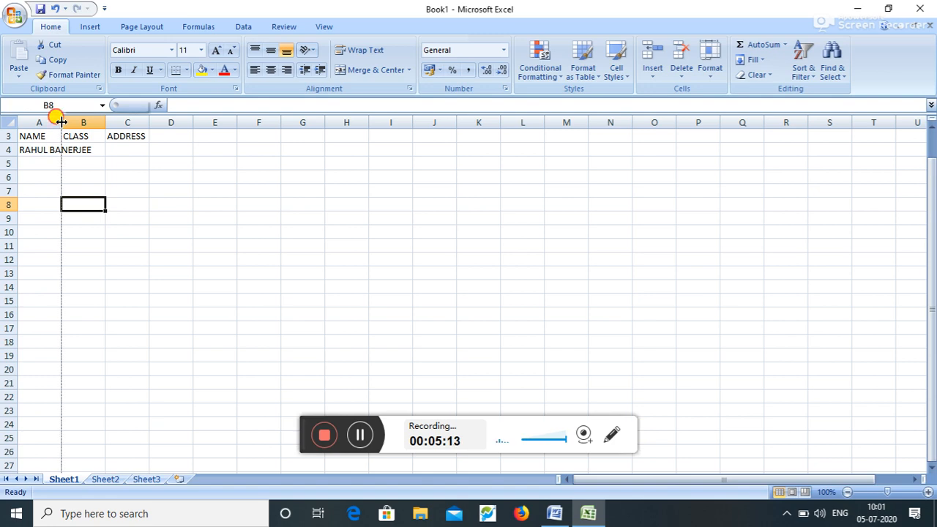
- Autofit column A, enter class XII in B4 and the student's address in C4, and autofit column C
double_click(61, 122)
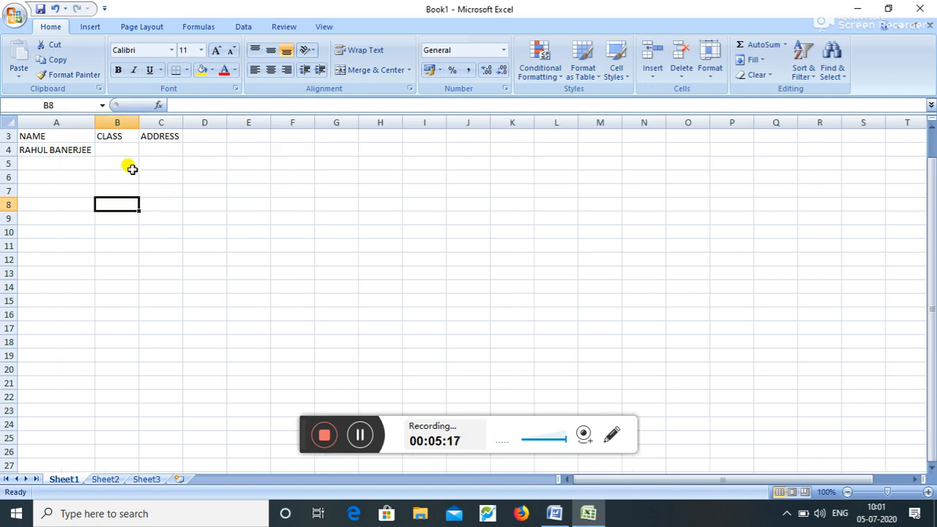
left_click(115, 151)
type("XII")
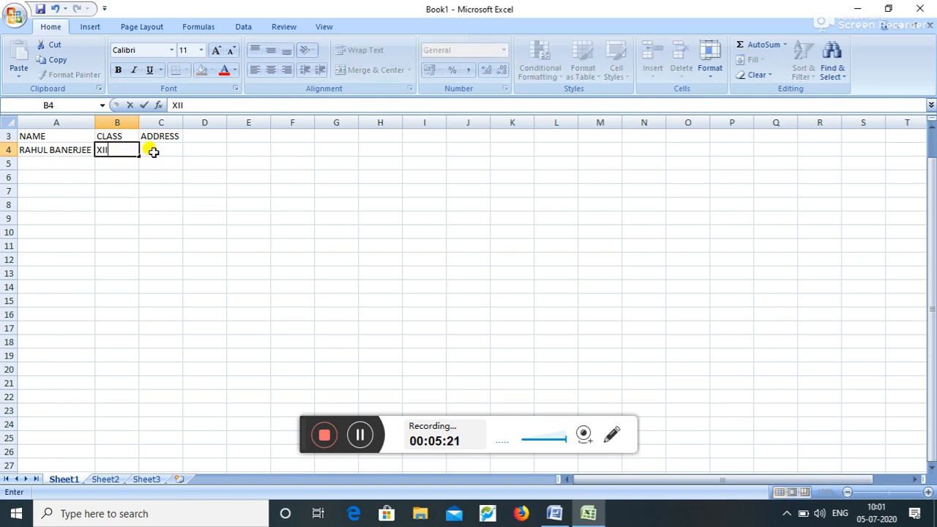
left_click(152, 151)
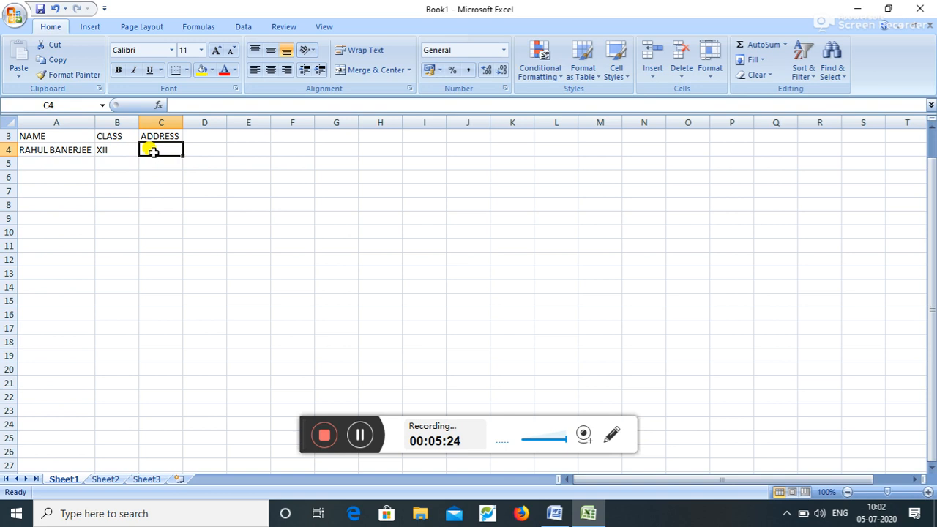
type("GORIA")
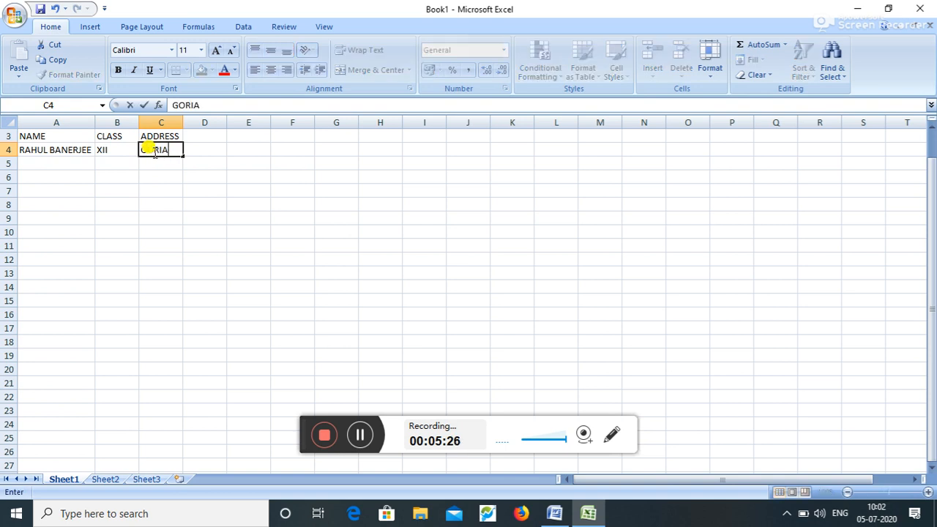
type(",KOLKATA")
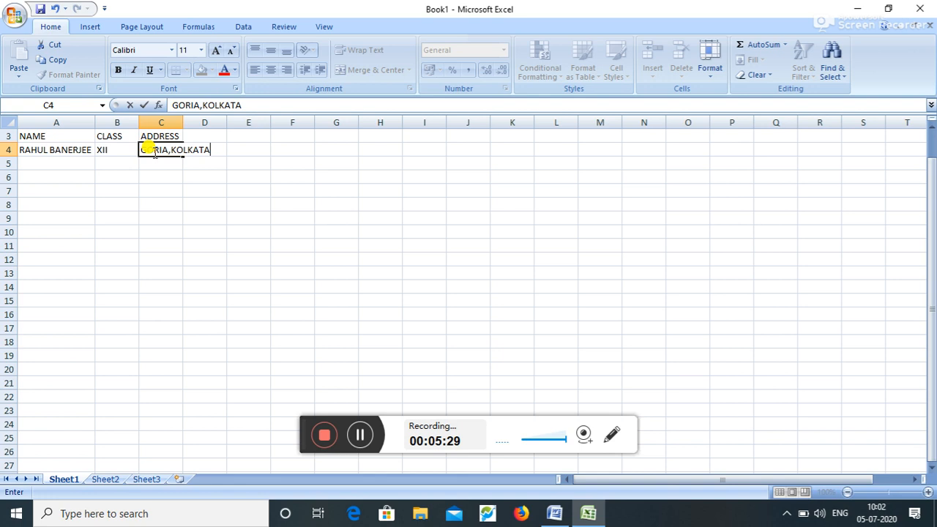
left_click(198, 180)
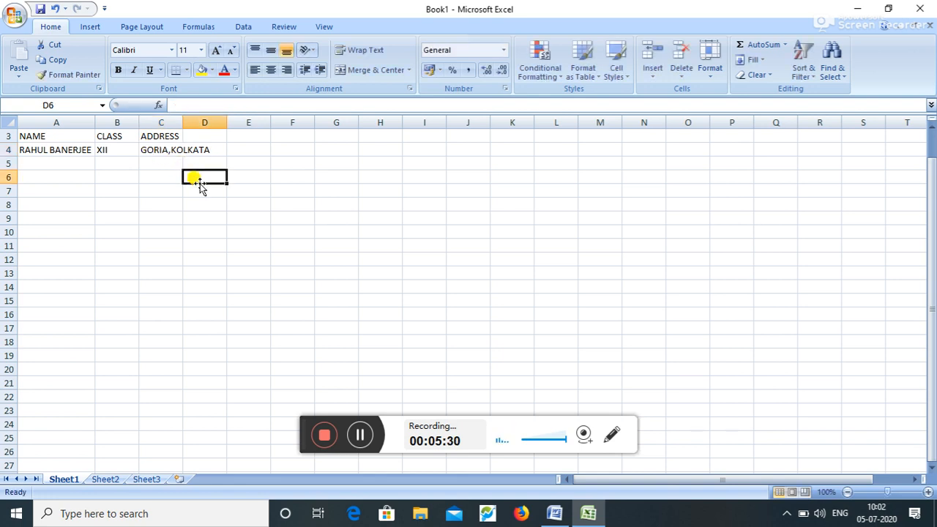
double_click(181, 120)
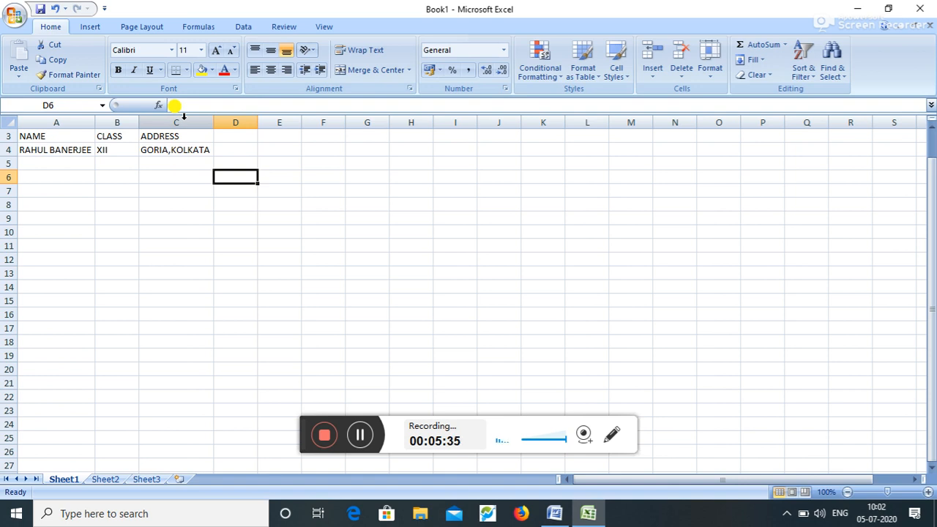
left_click(73, 133)
left_click(103, 135)
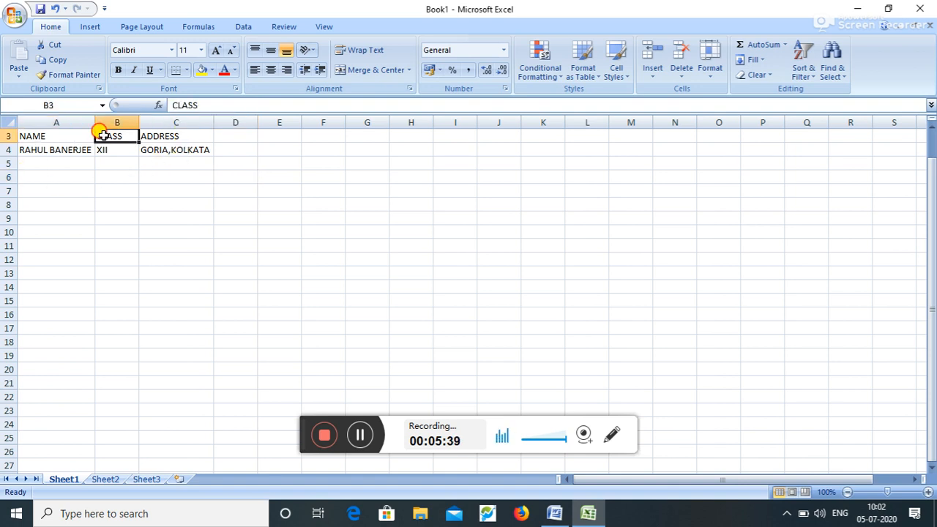
left_click(157, 137)
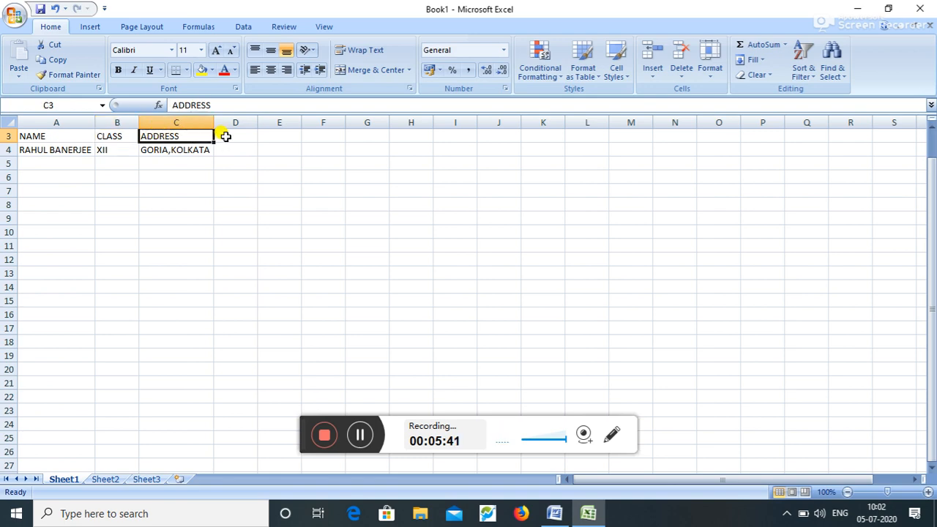
left_click(304, 136)
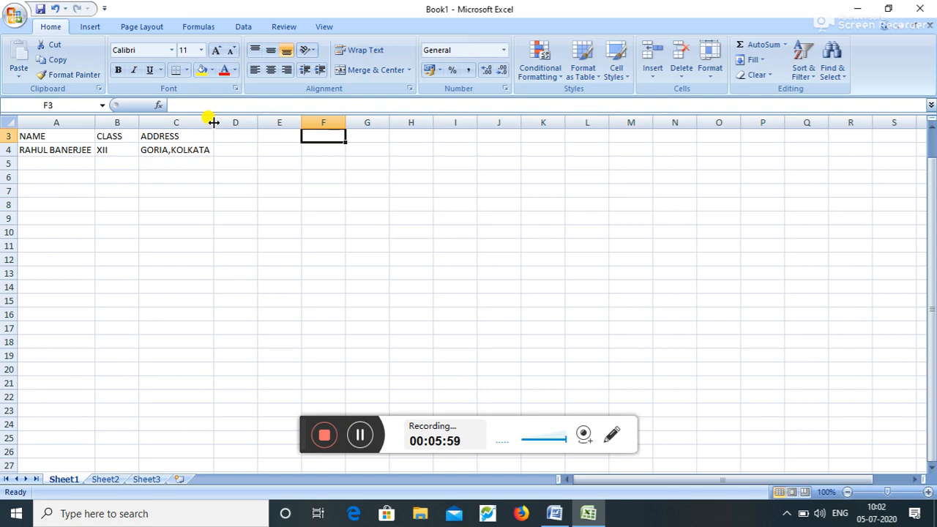
left_click(367, 122)
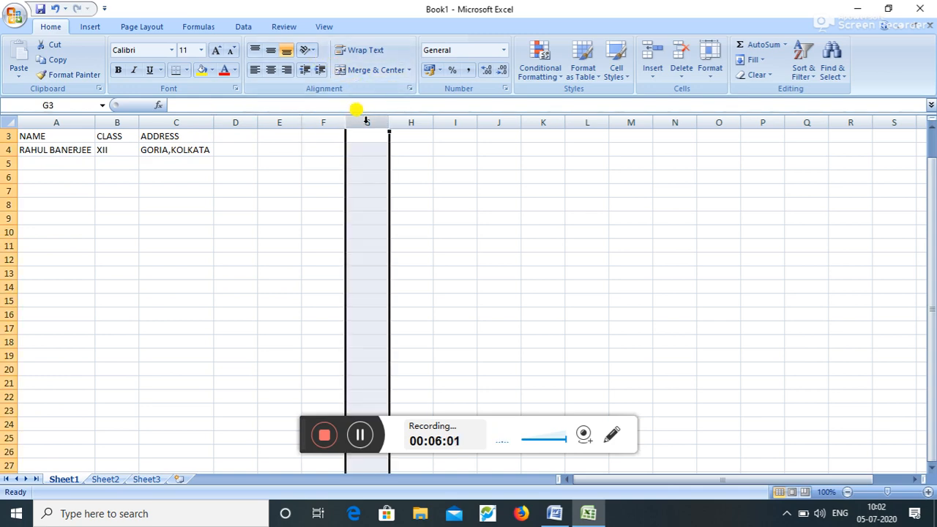
left_click(8, 217)
left_click(251, 153)
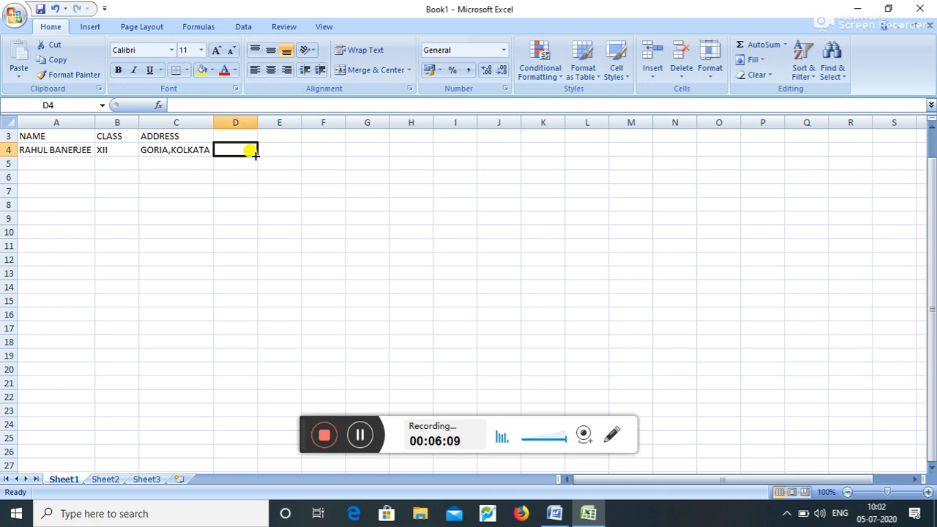
left_click(556, 507)
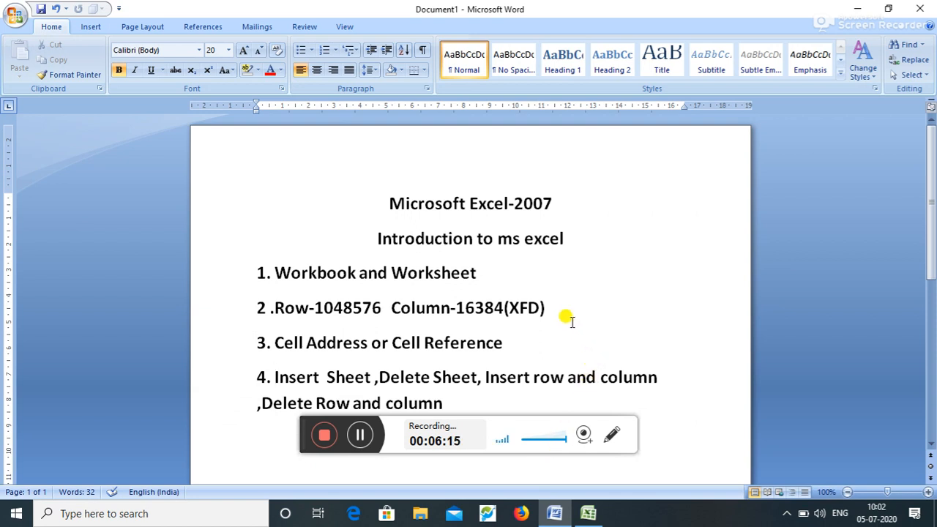
left_click(558, 298)
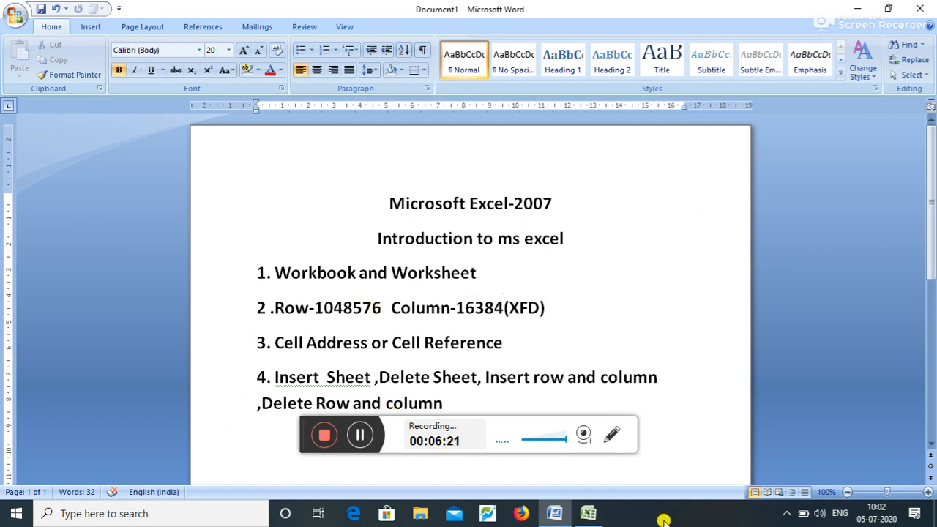
left_click(591, 514)
left_click(168, 284)
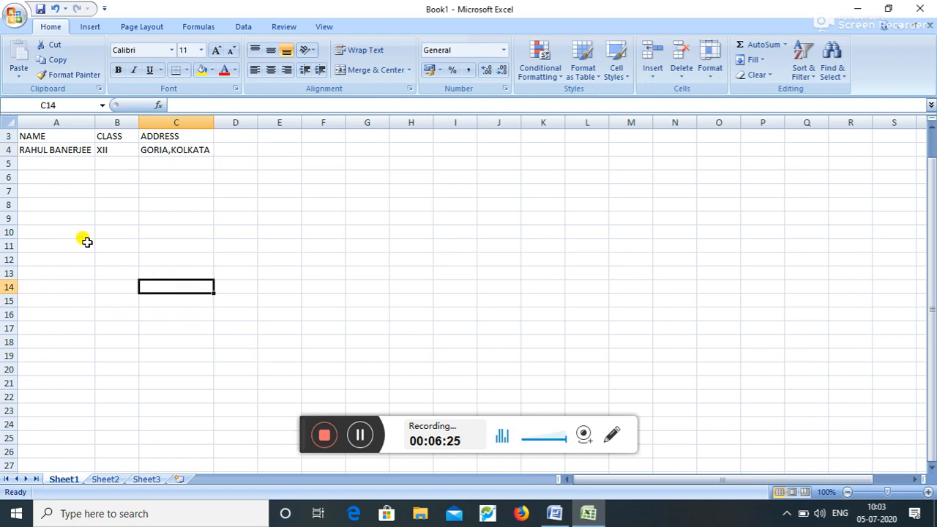
left_click(6, 205)
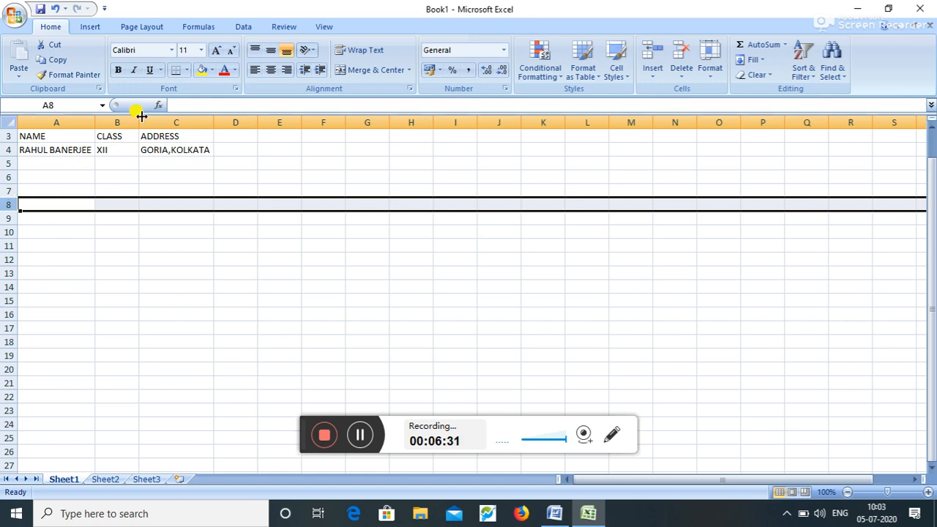
left_click(367, 234)
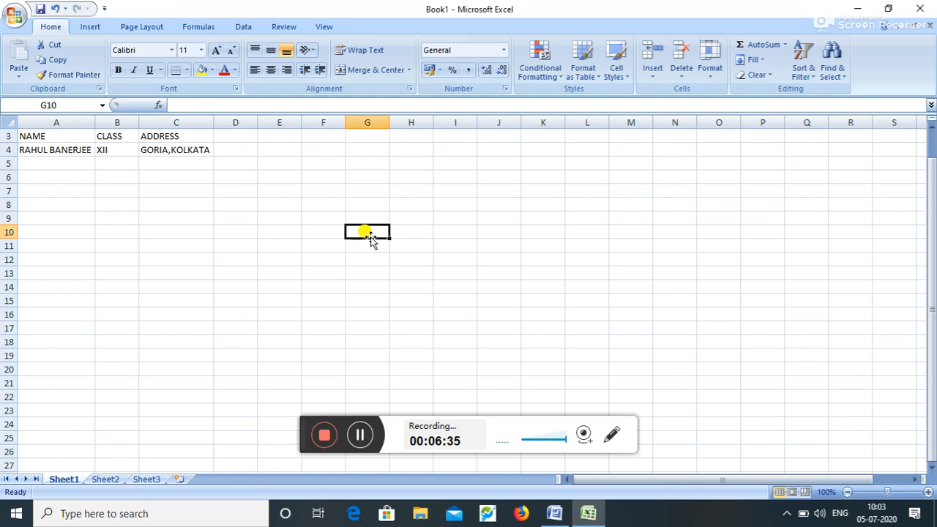
key("Down")
key("Down")
key("Down")
key("ctrl+Down")
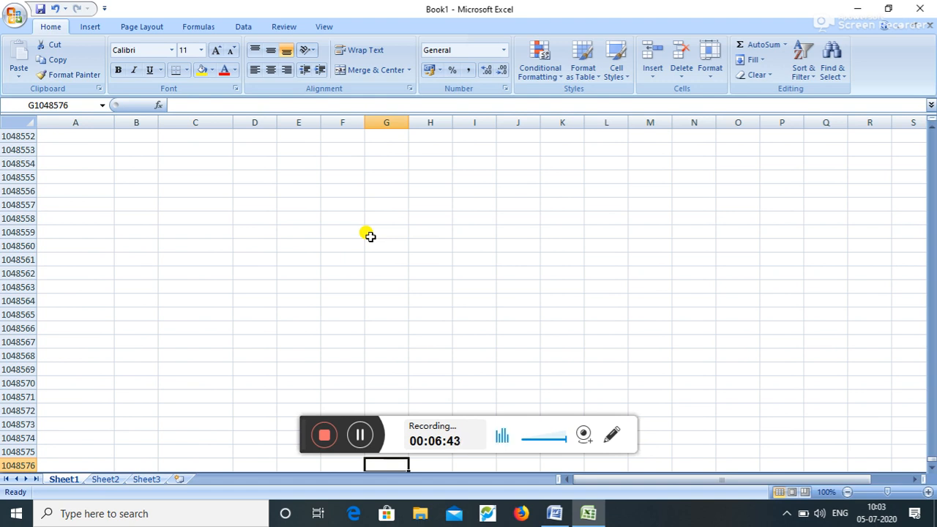
key("ctrl+Up")
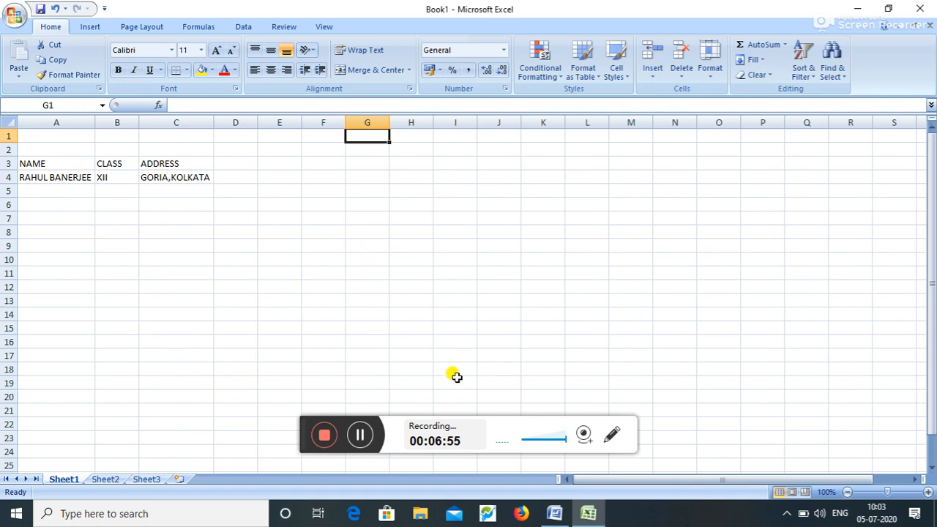
left_click(552, 515)
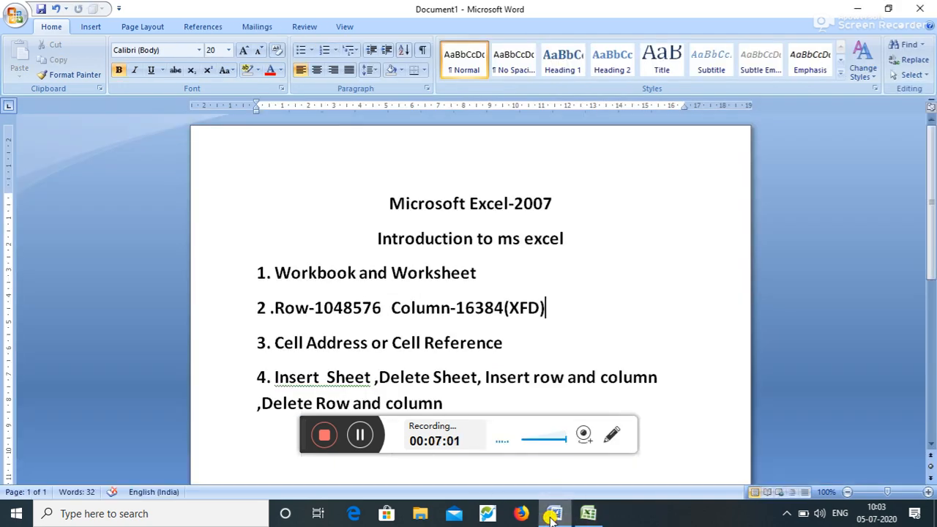
- Back in Excel, jump from cell N7 with Ctrl+Right to the sheet's last column, XFD
left_click(590, 513)
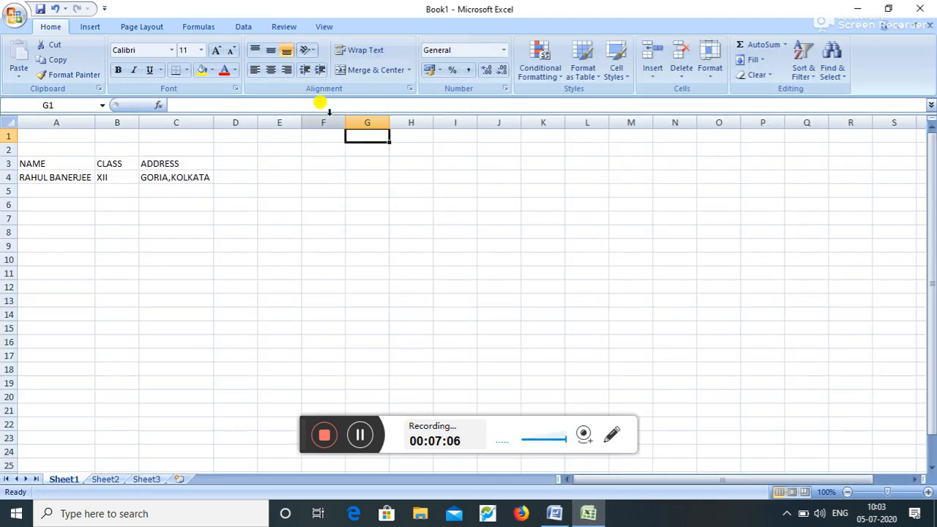
left_click(328, 111)
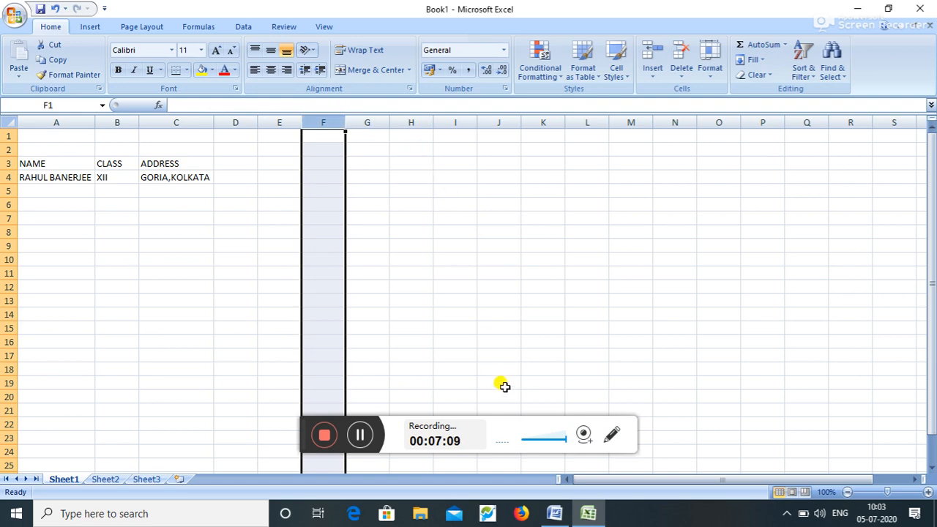
left_click(559, 515)
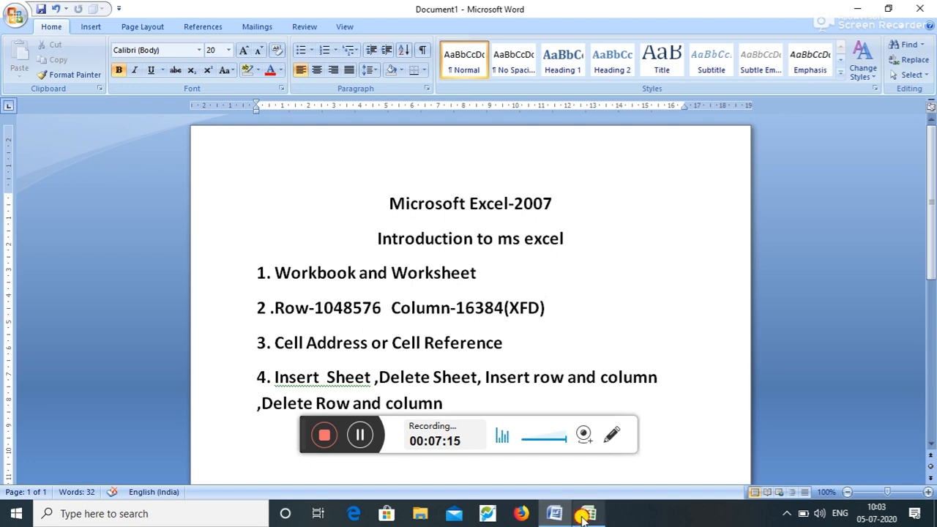
left_click(583, 515)
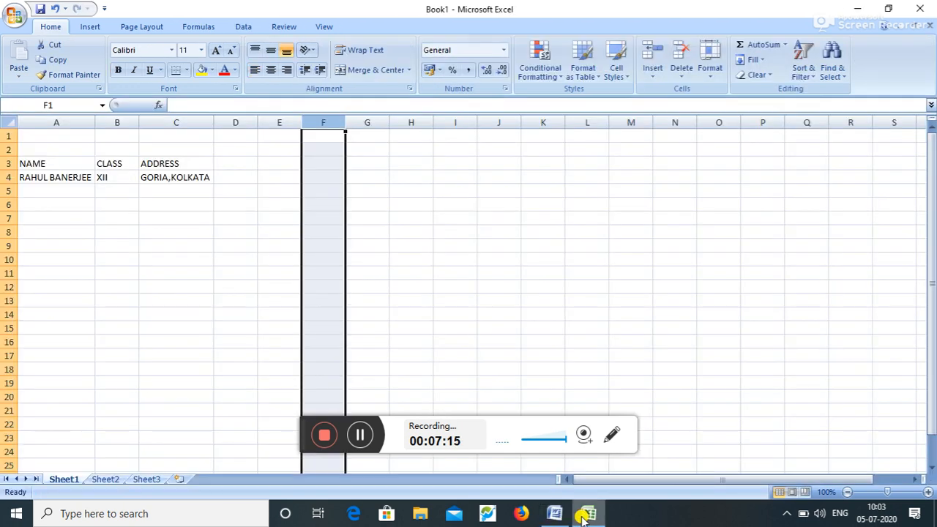
left_click(682, 220)
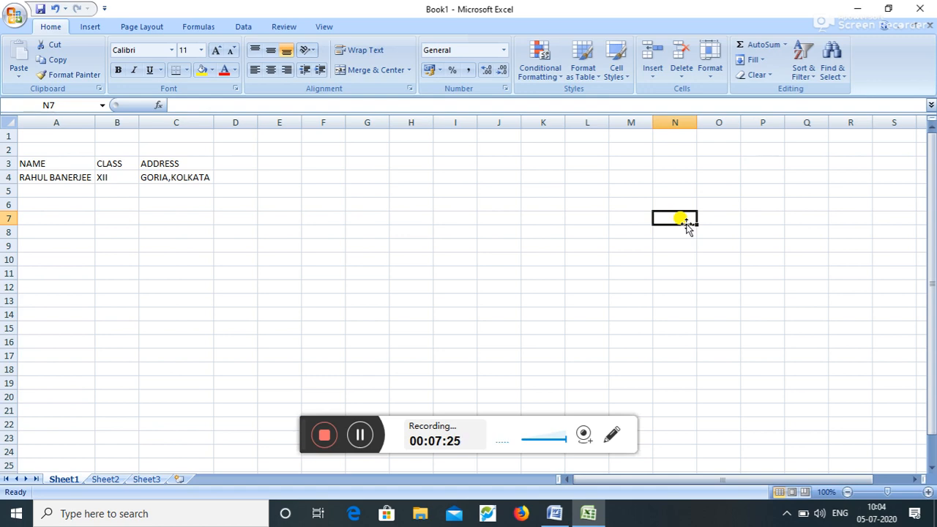
key("ctrl+Right")
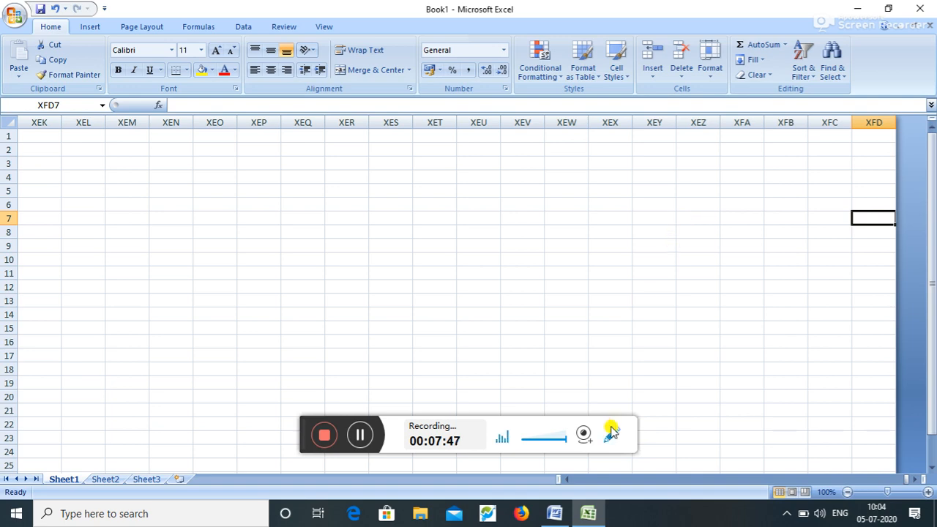
- In the Word notes, add a space before '(XFD)' on the Column-16384 line, then return to Excel
left_click(558, 514)
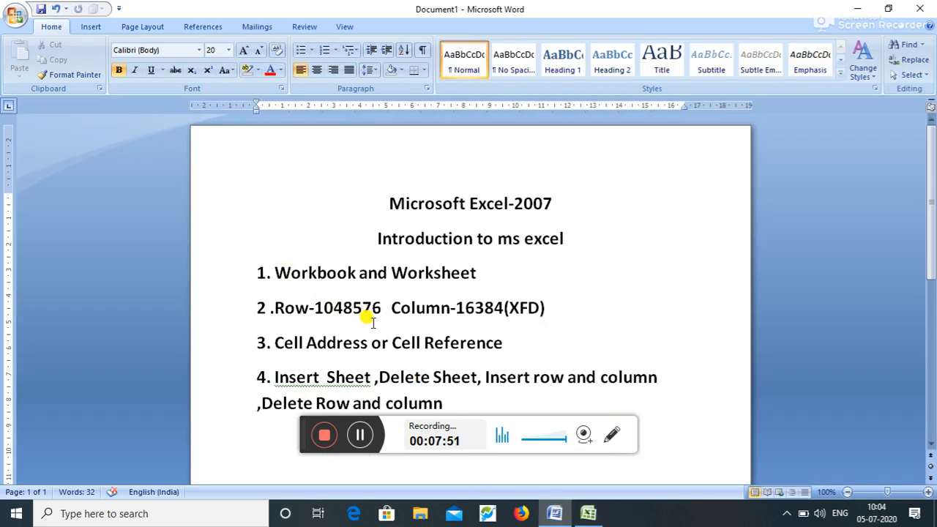
left_click(505, 309)
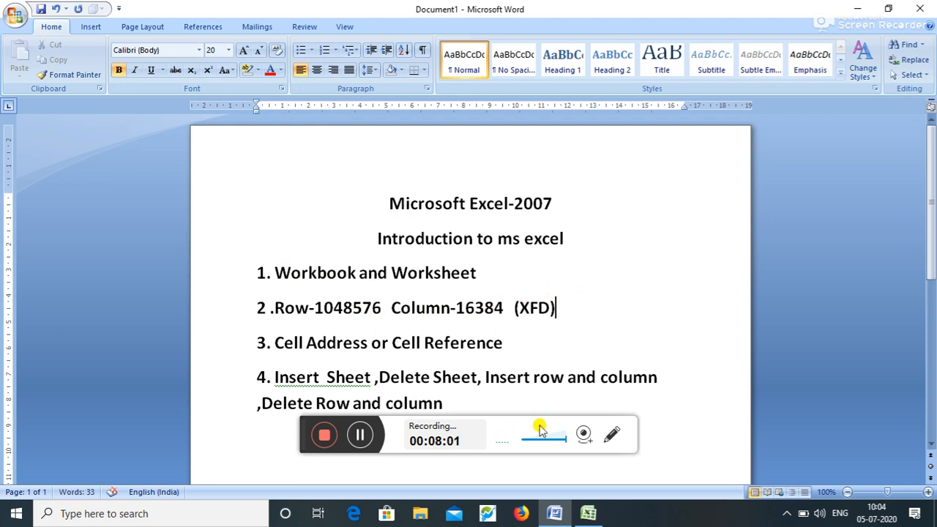
left_click(588, 513)
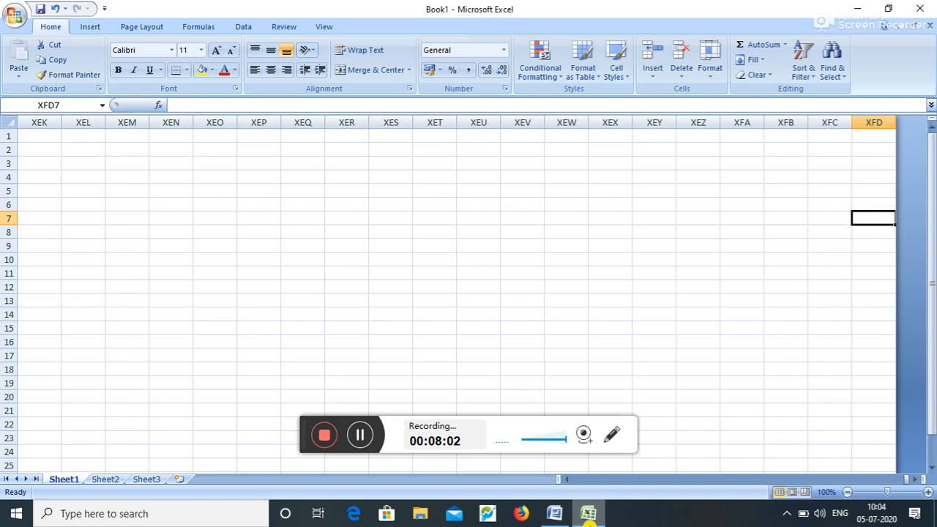
- Return to column A with Home, then select column G, row 14 and cell G14
key("Home")
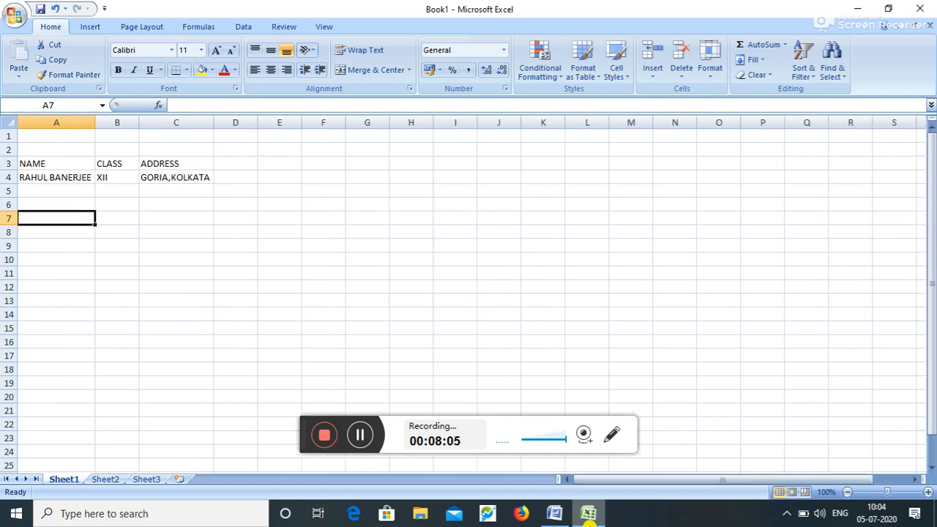
left_click(558, 514)
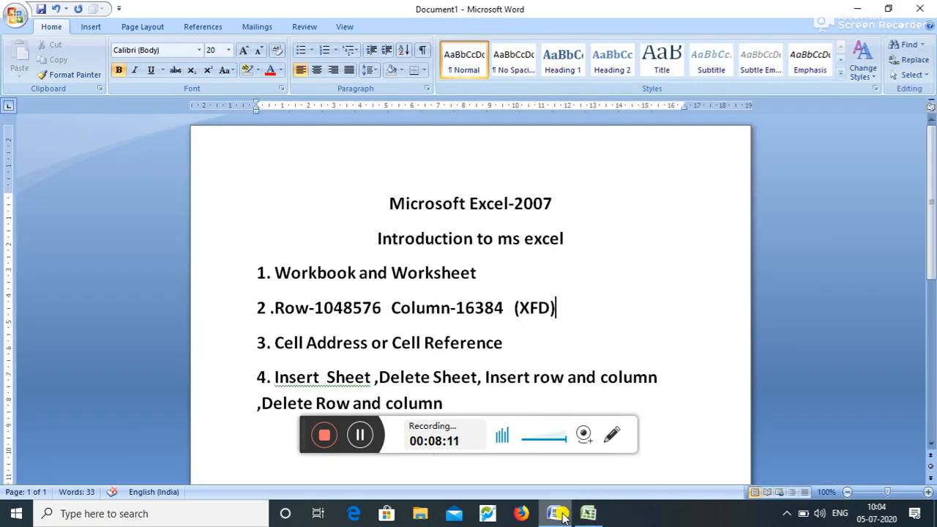
left_click(589, 515)
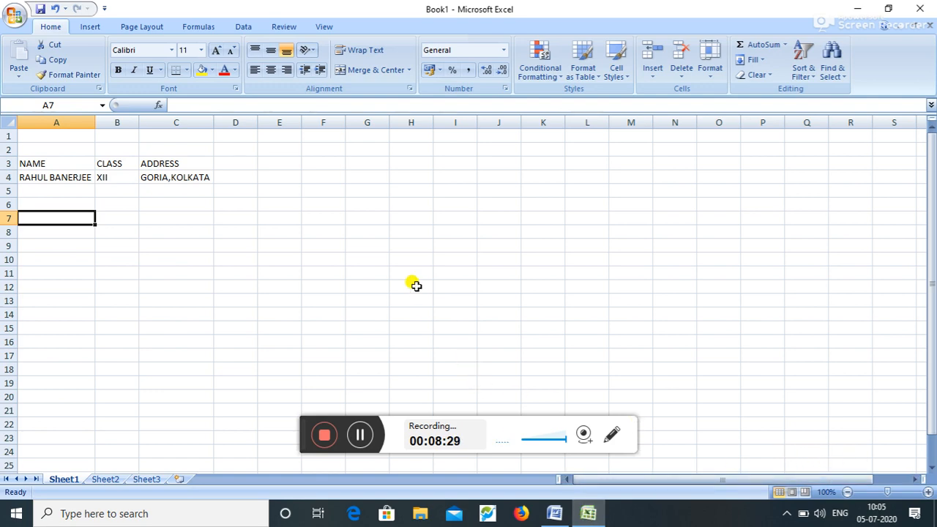
left_click(368, 122)
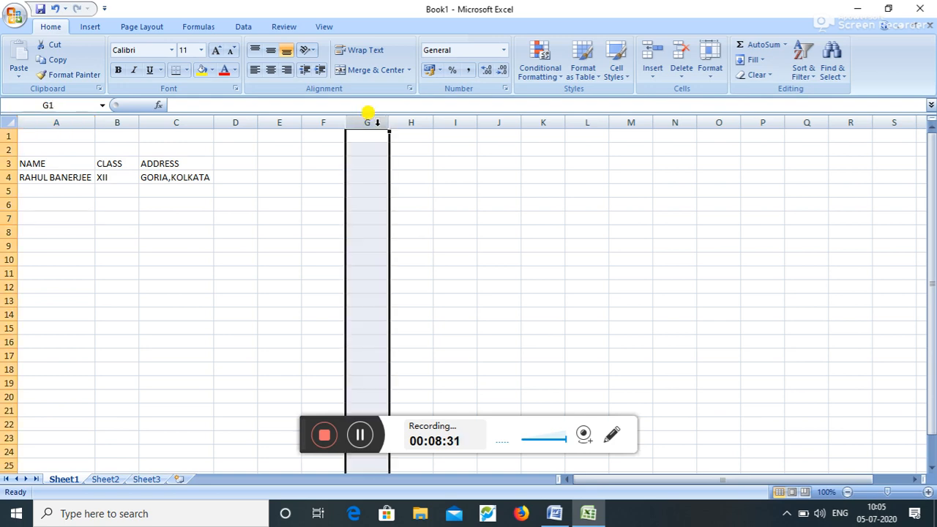
left_click(7, 317)
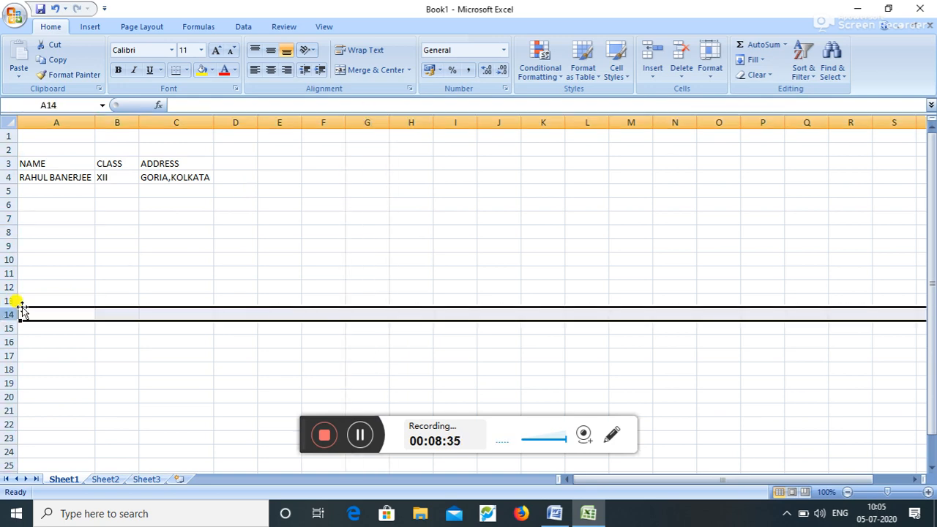
left_click(365, 316)
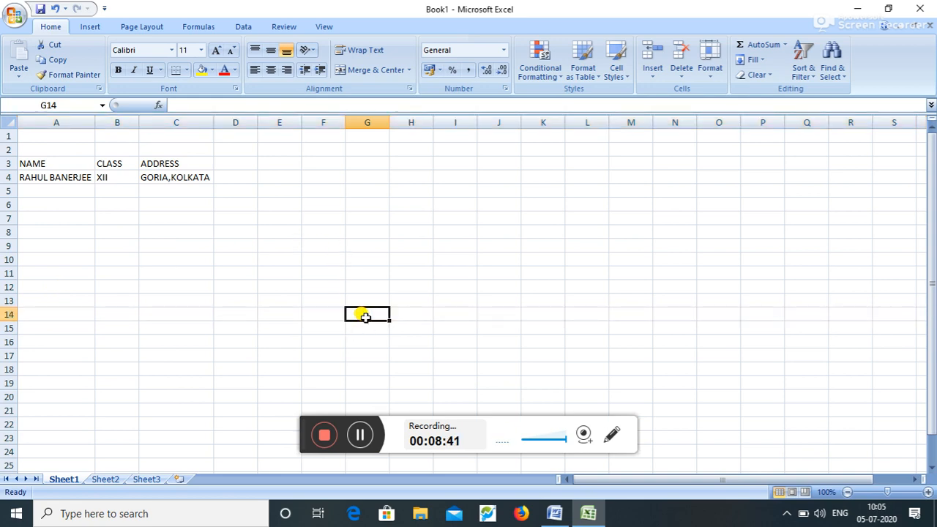
- Move the active cell around H12–I13 with the arrow keys, then scroll down
key("Right")
key("Right")
key("Right")
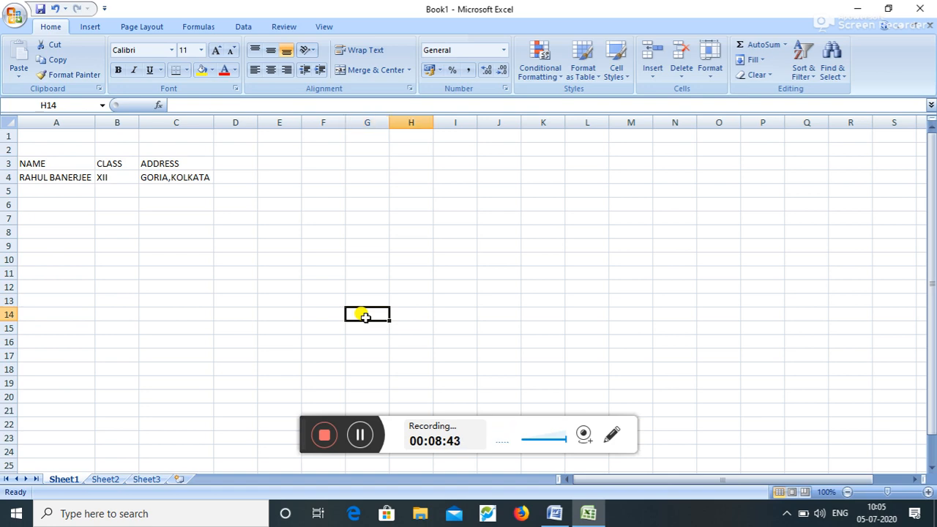
key("Up")
key("Up")
key("Left")
key("Left")
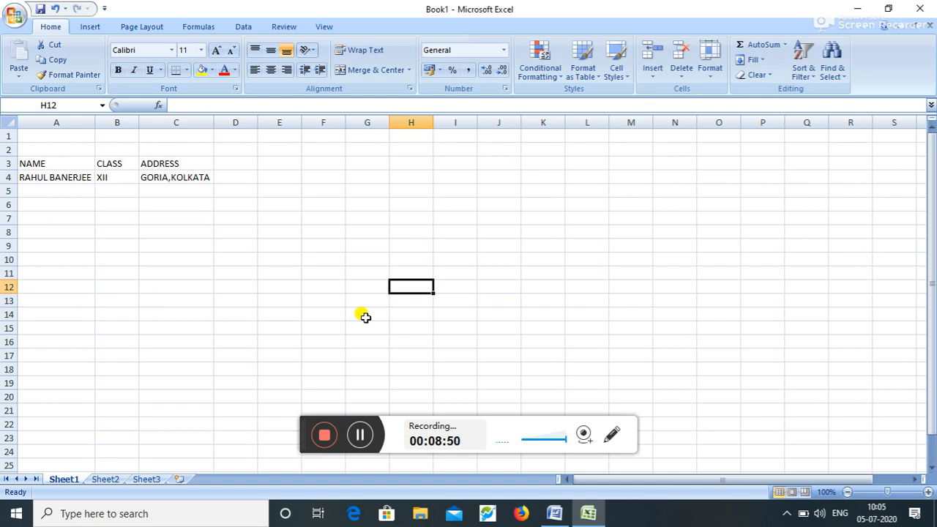
key("Down")
key("Right")
key("Up")
key("Down")
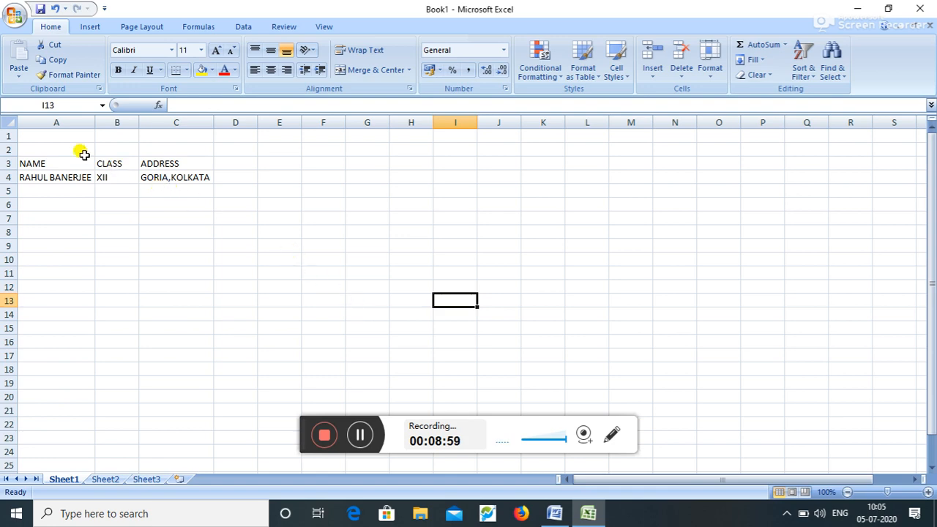
scroll(44, 130, "down", 1)
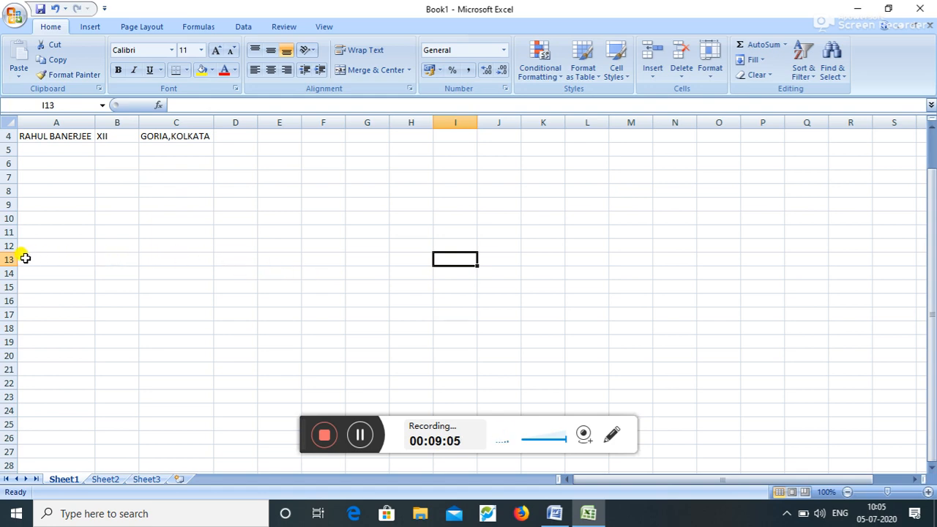
- Select cell N18, scroll back up to select A1, and bring the Word notes forward
left_click(16, 513)
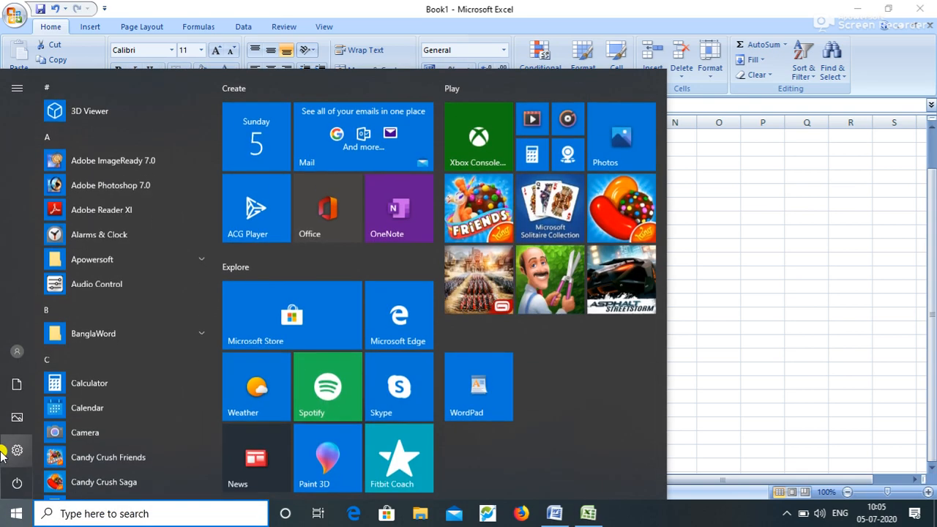
left_click(757, 352)
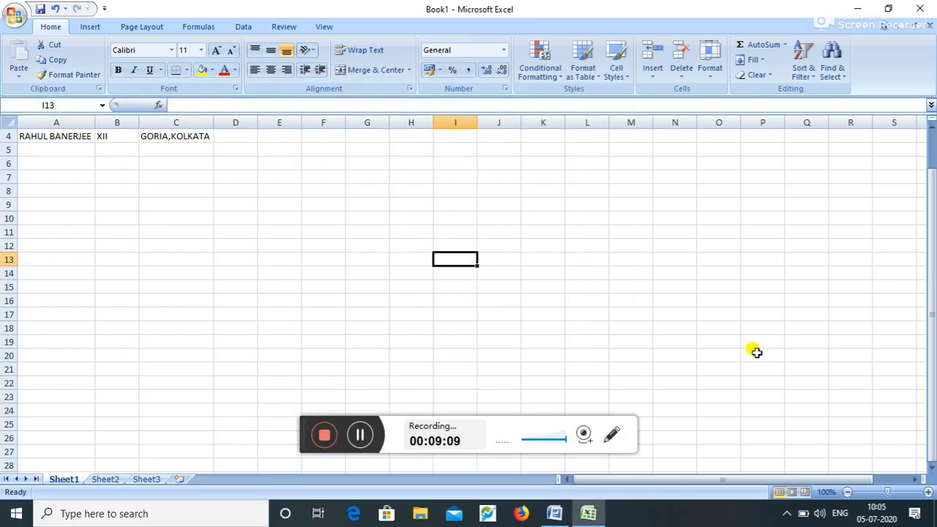
left_click(679, 327)
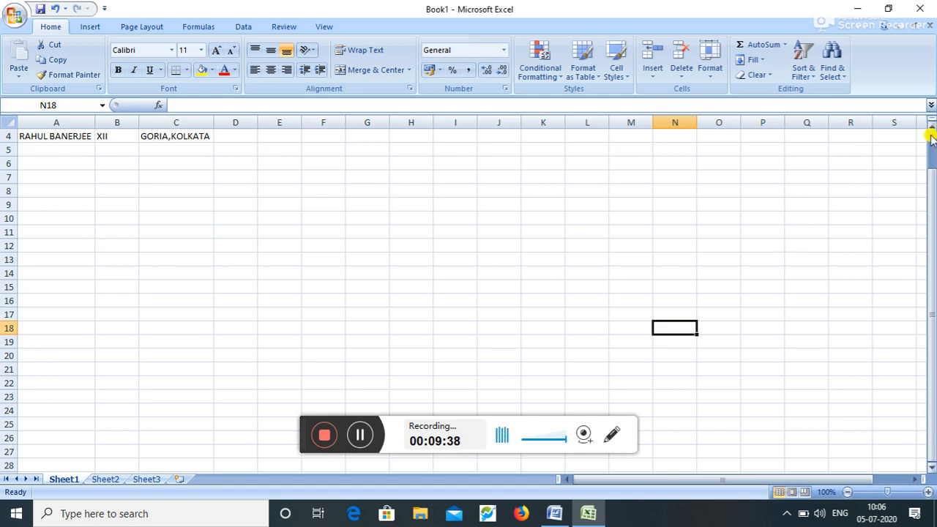
scroll(932, 130, "up", 1)
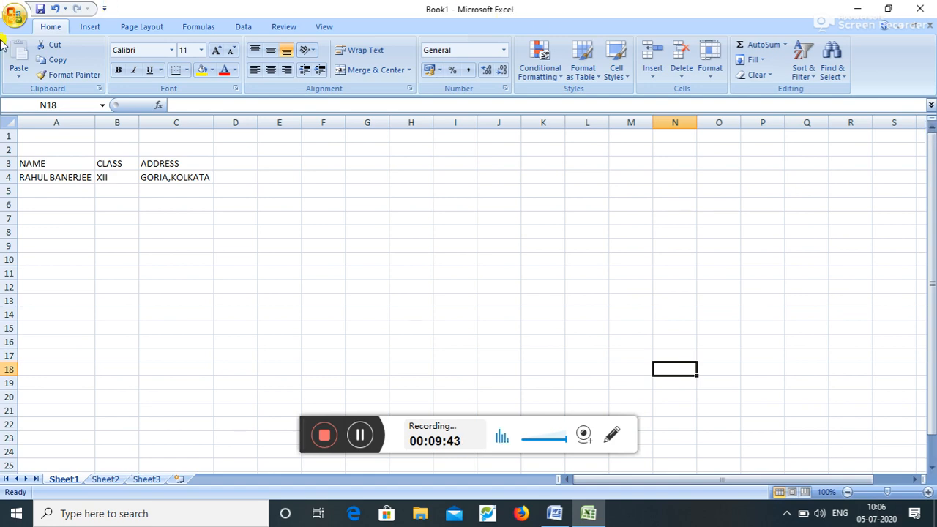
left_click(51, 134)
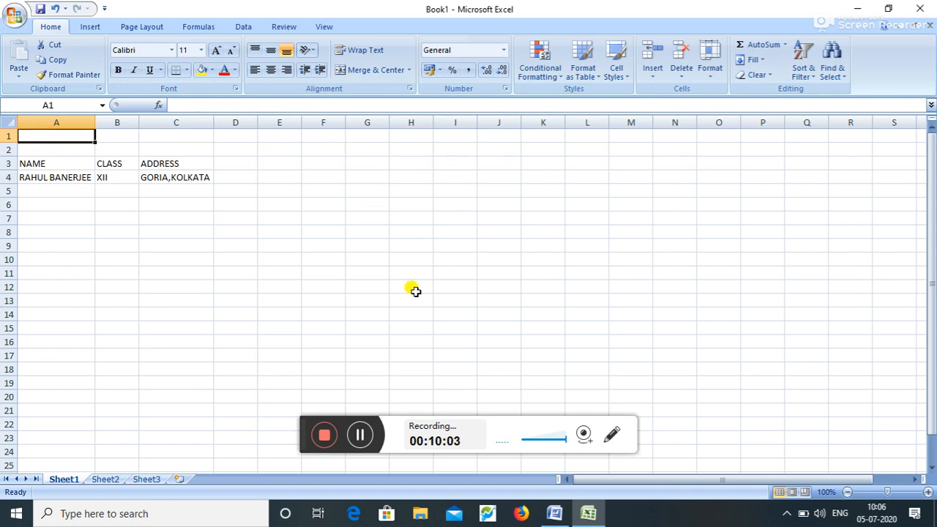
left_click(554, 513)
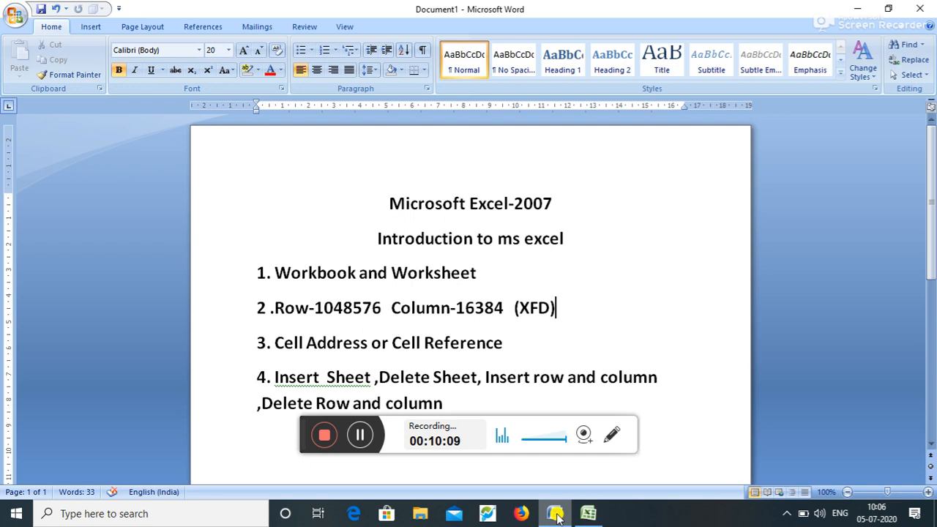
- Bring the Excel workbook Book1 back to the front and right-click the Sheet3 tab
left_click(556, 515)
left_click(595, 516)
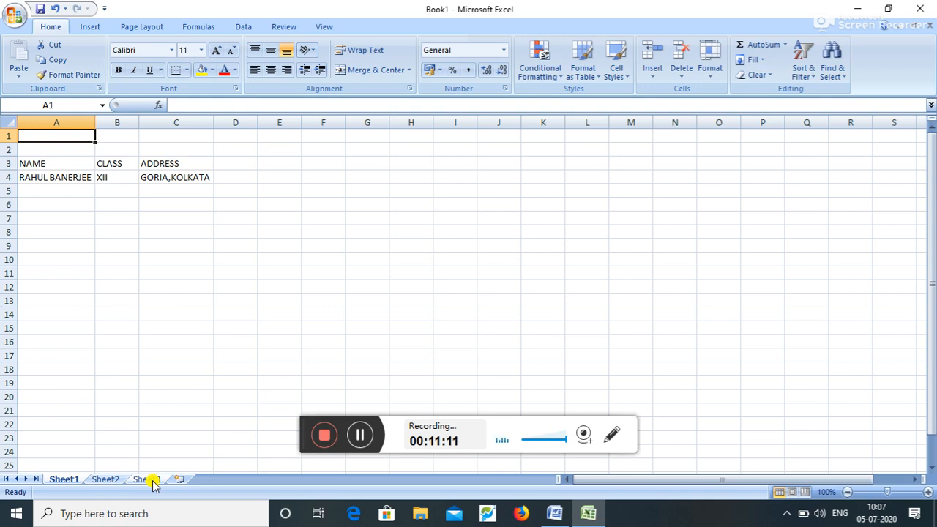
right_click(153, 484)
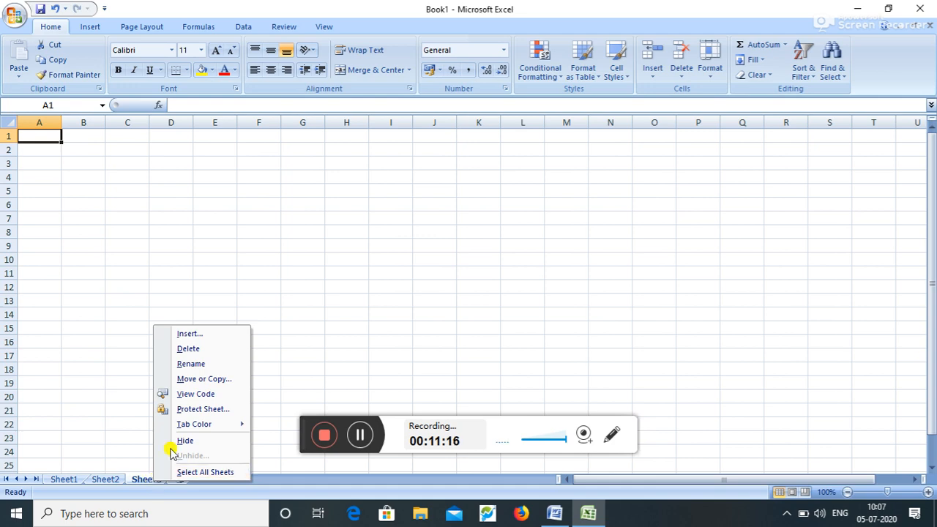
- Insert two blank worksheets through the sheet tab's Insert dialog
left_click(244, 333)
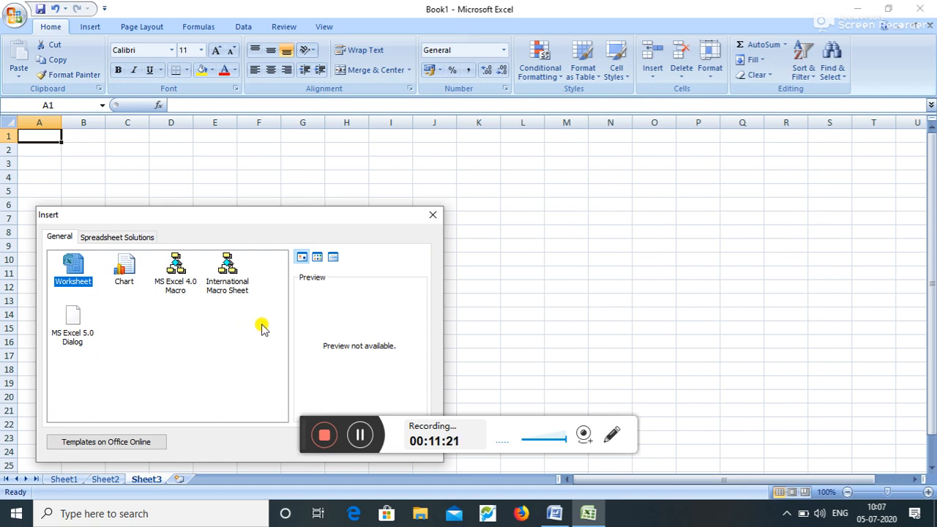
left_click(277, 333)
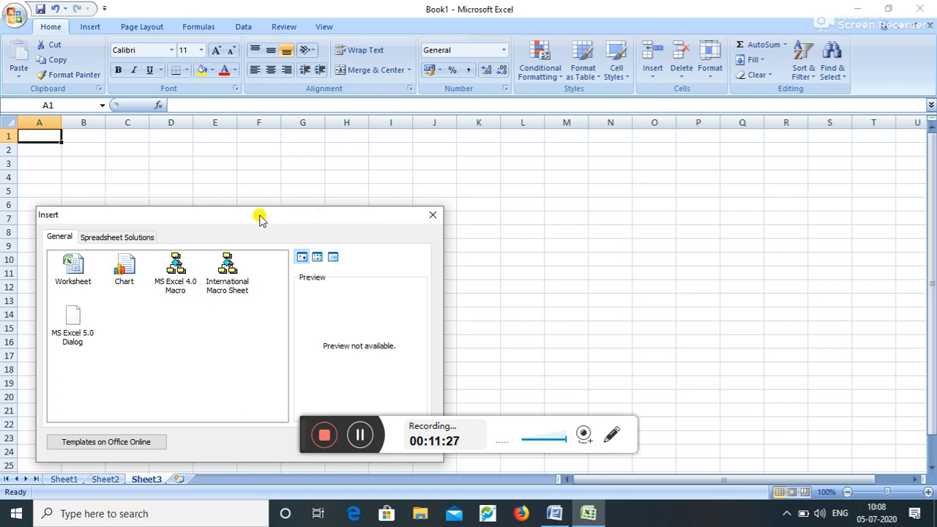
left_click(84, 271)
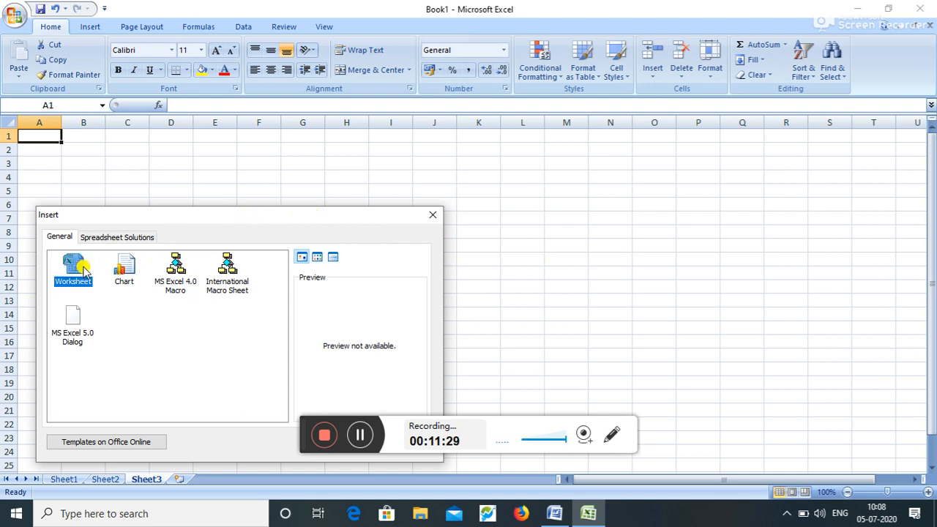
double_click(82, 268)
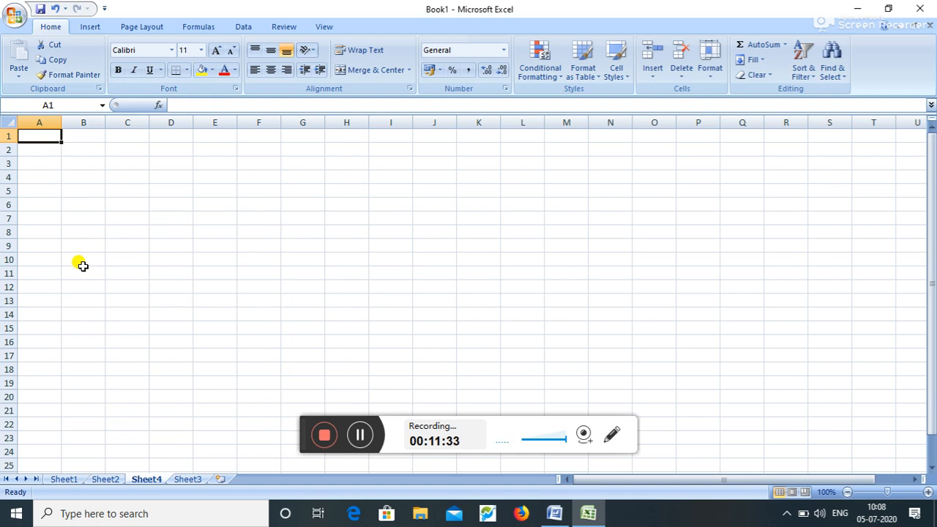
right_click(188, 485)
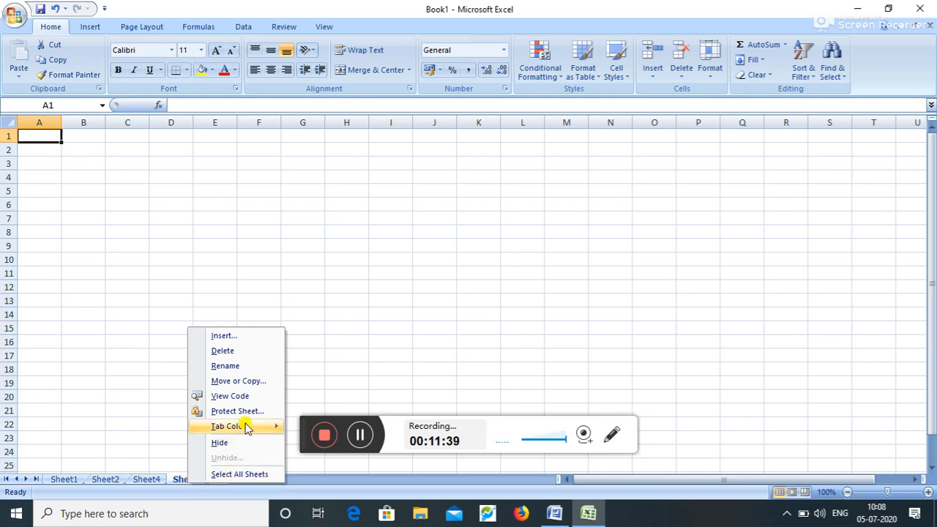
left_click(246, 341)
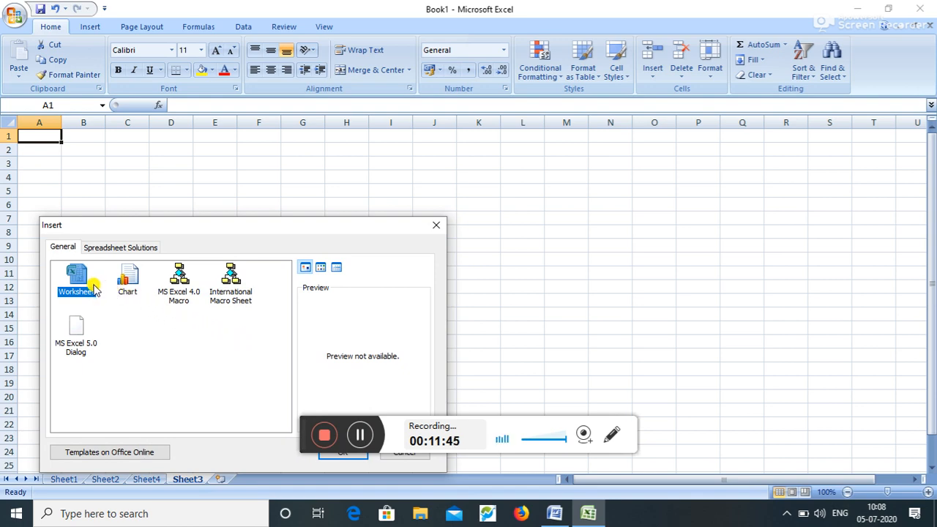
left_click(360, 454)
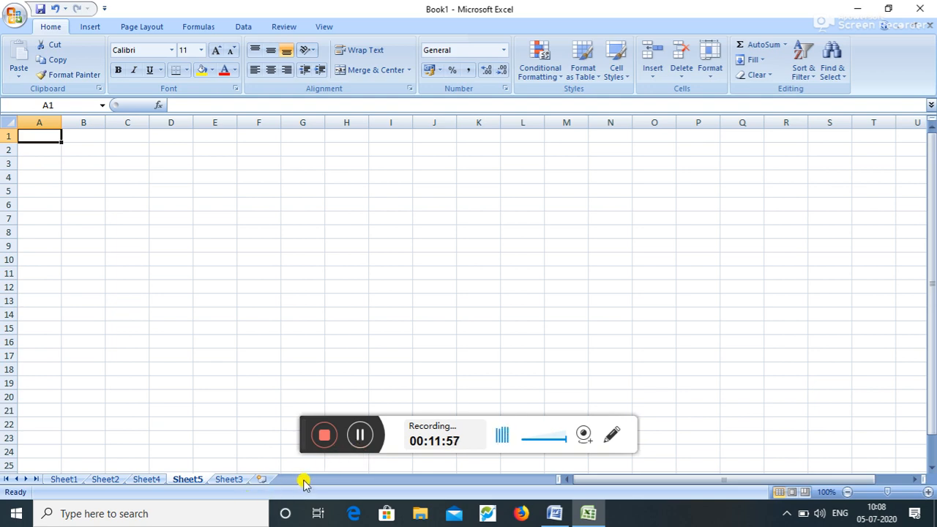
- Add three more blank sheets at the end, reaching Sheet8, and return to Sheet1
left_click(263, 479)
left_click(301, 480)
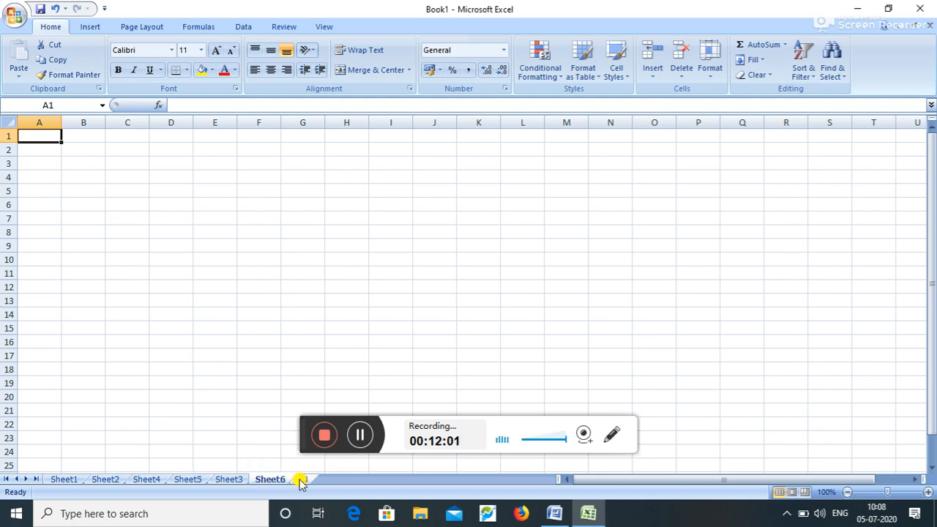
left_click(343, 480)
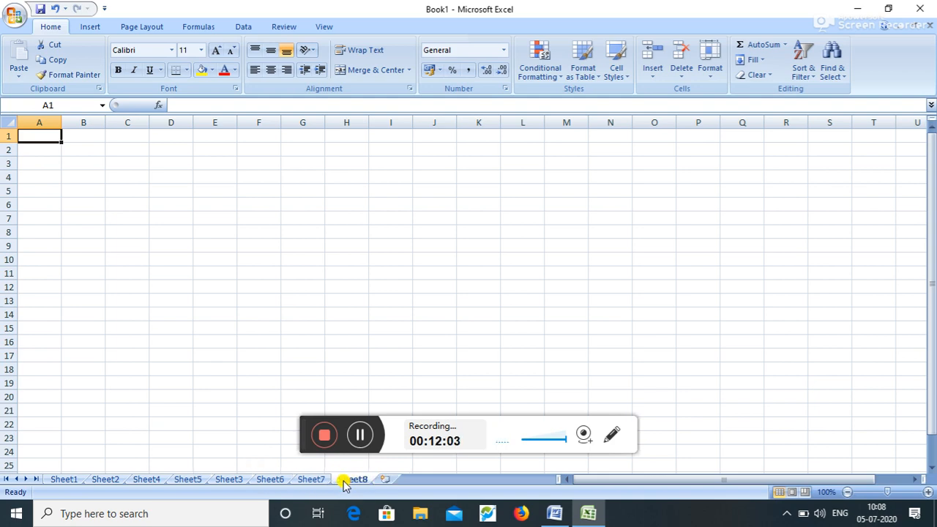
left_click(65, 479)
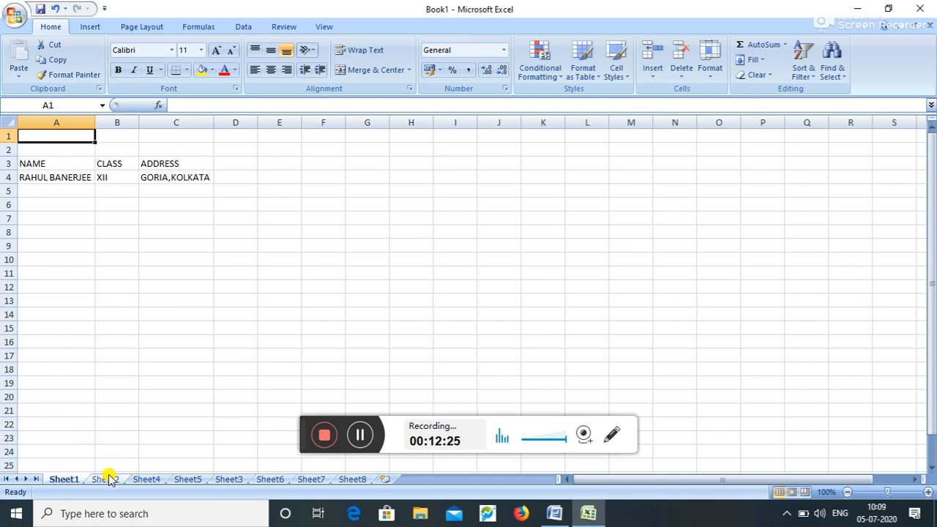
- Rename Sheet1 to 'CLSS XII'
right_click(71, 481)
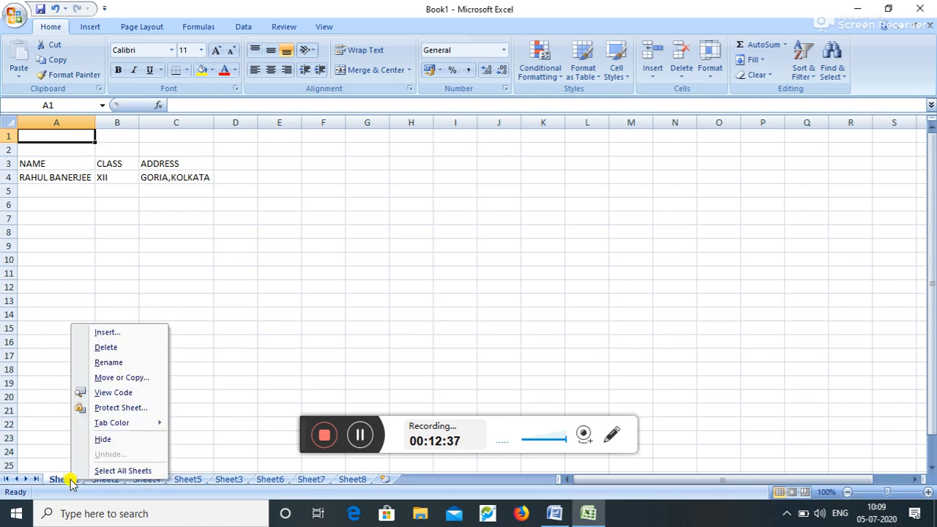
left_click(150, 364)
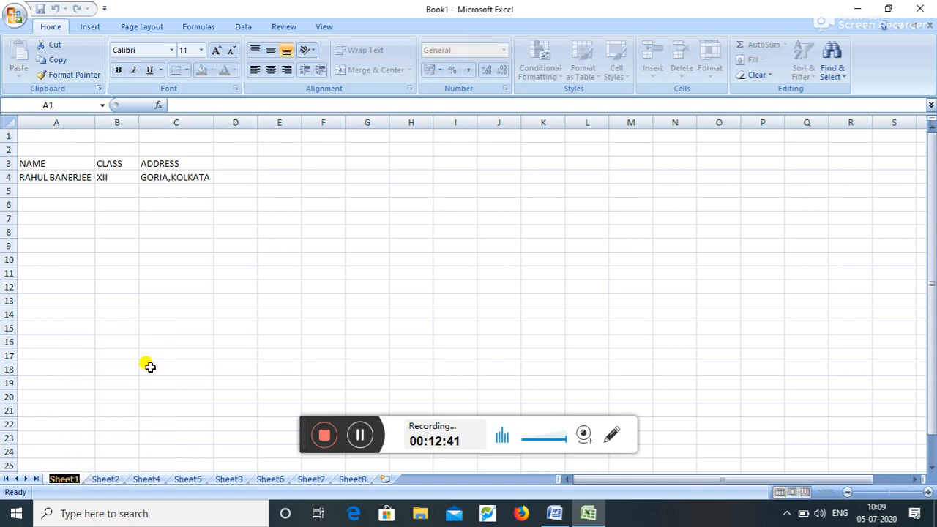
type("CLSS")
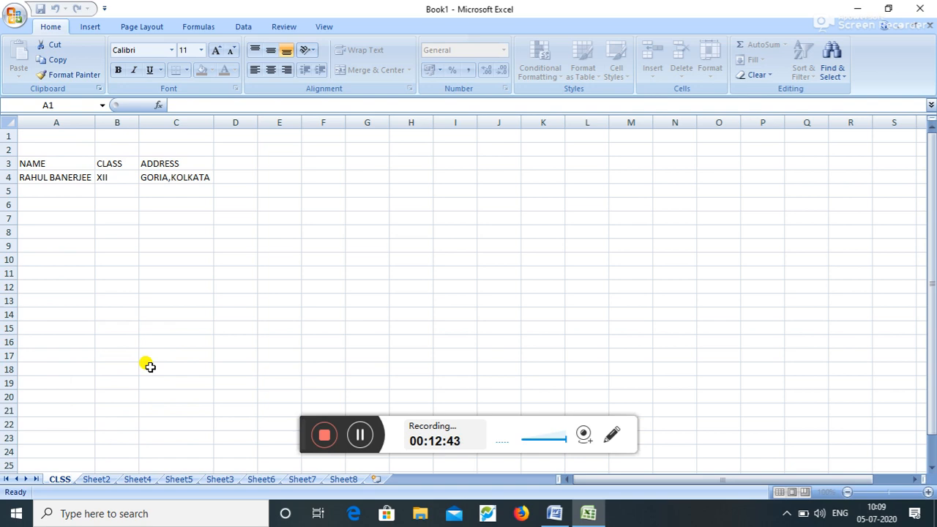
type(" XI")
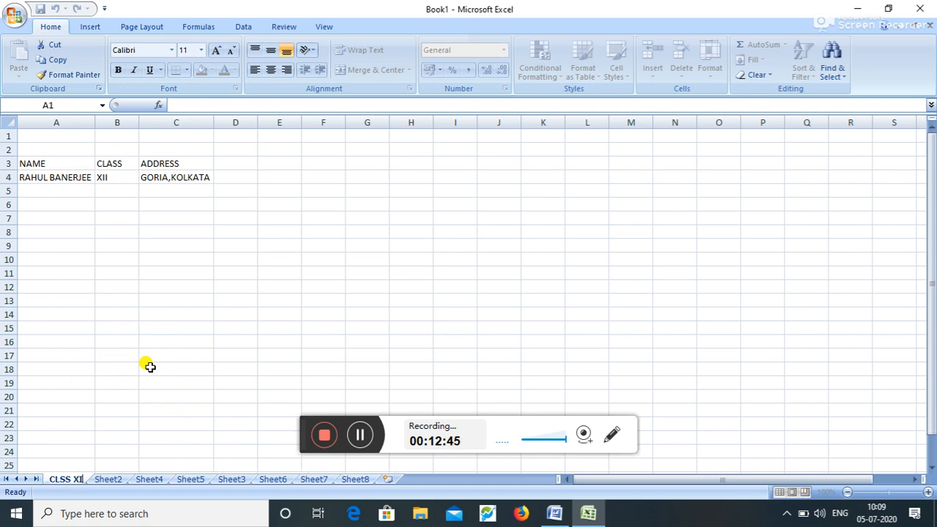
type("I")
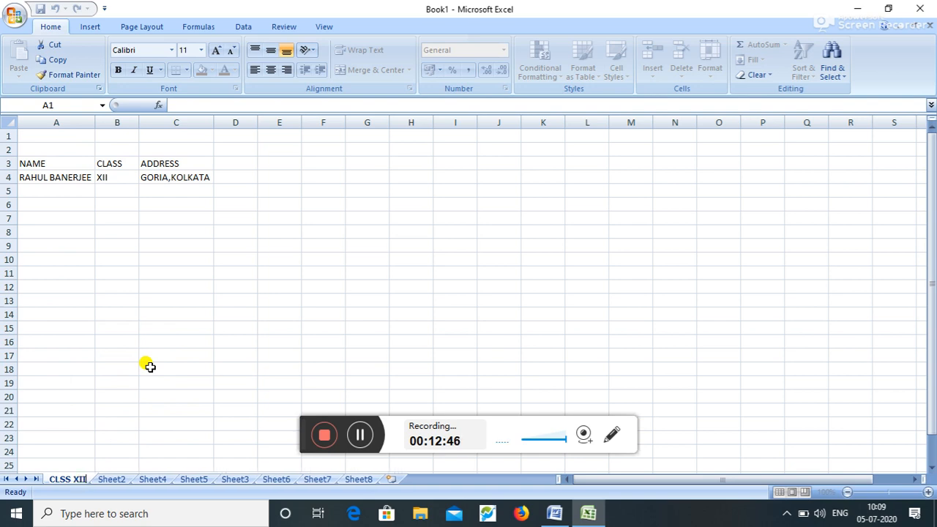
left_click(104, 479)
- Rename Sheet2 to 'CLASS XI'
right_click(105, 480)
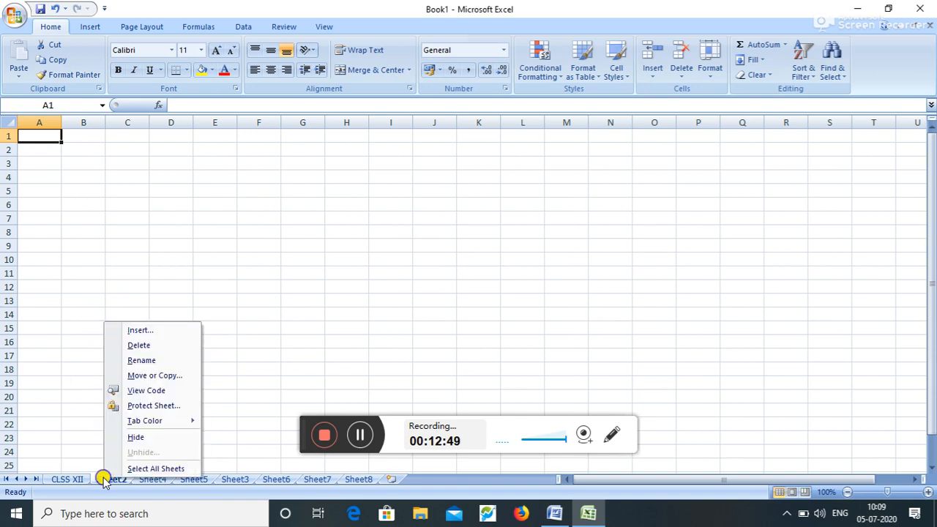
left_click(141, 360)
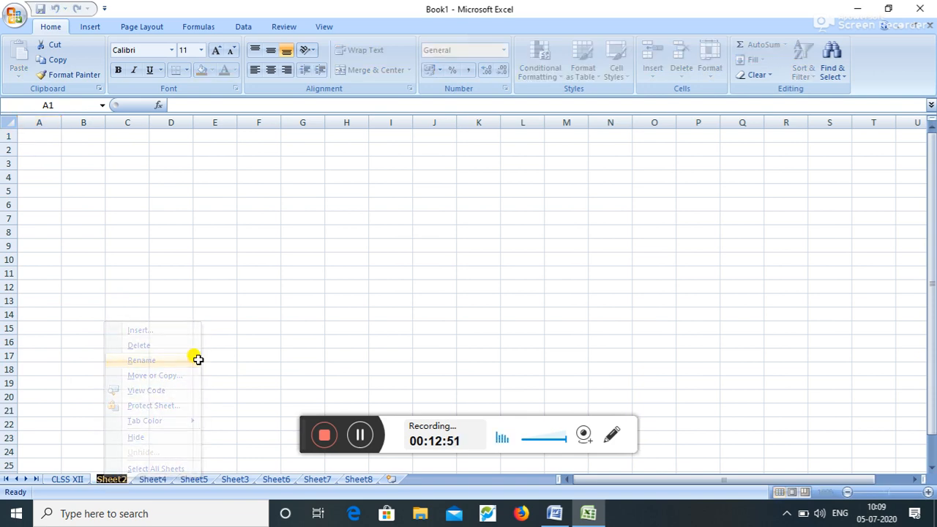
type("CLA")
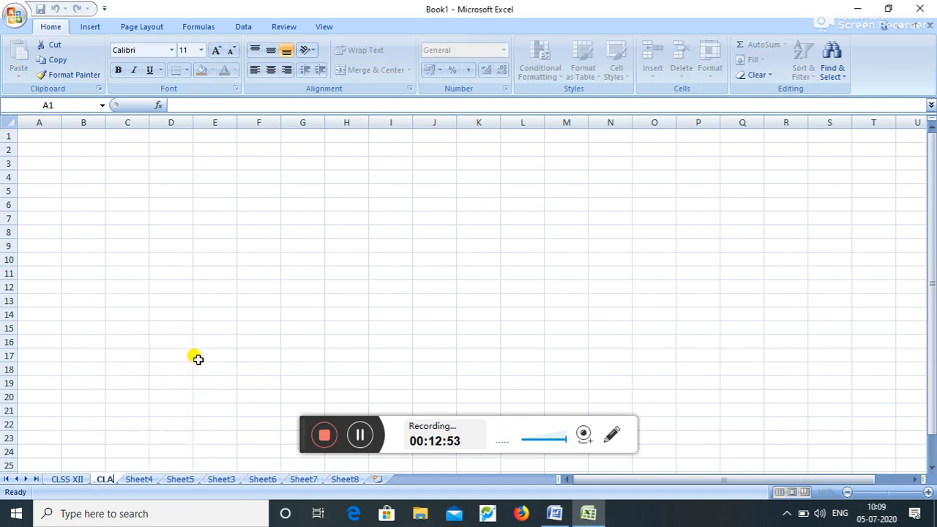
type("SS XI")
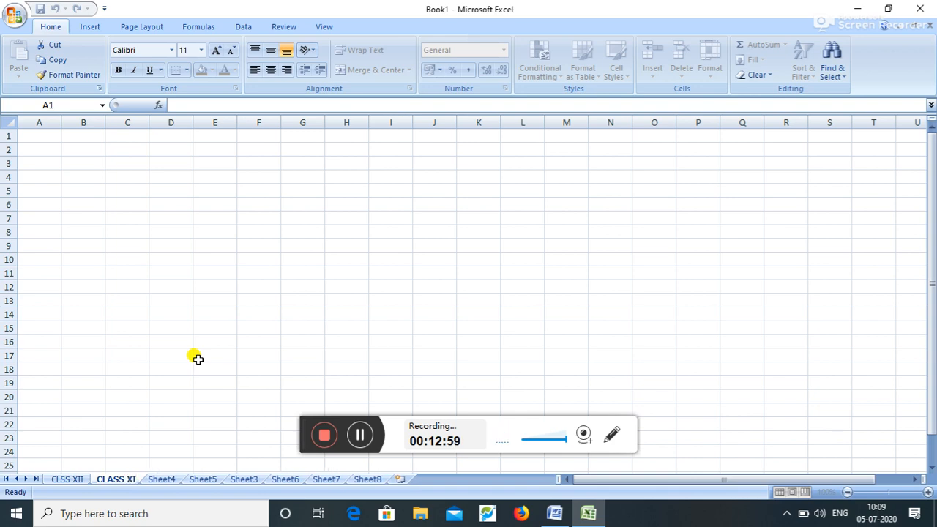
left_click(198, 359)
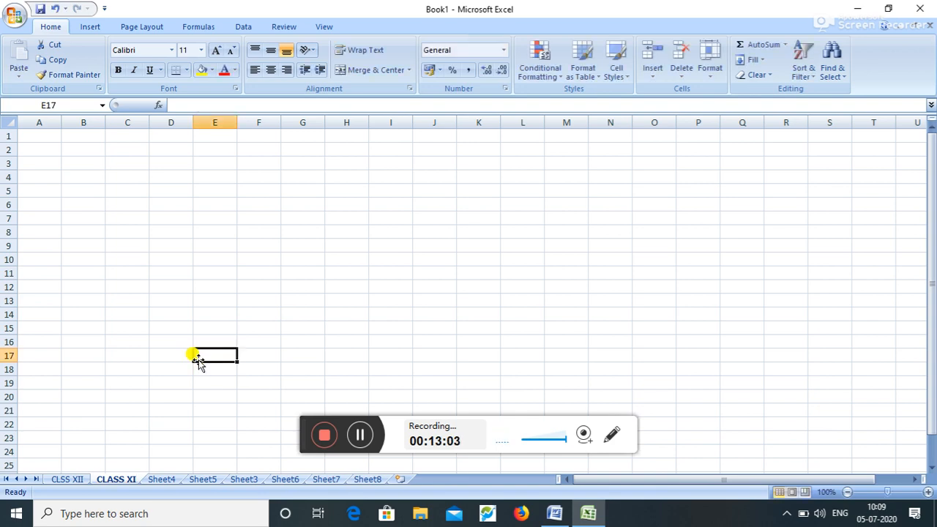
- Delete Sheet8 and Sheet7, then bring the Word notes to the front
right_click(381, 484)
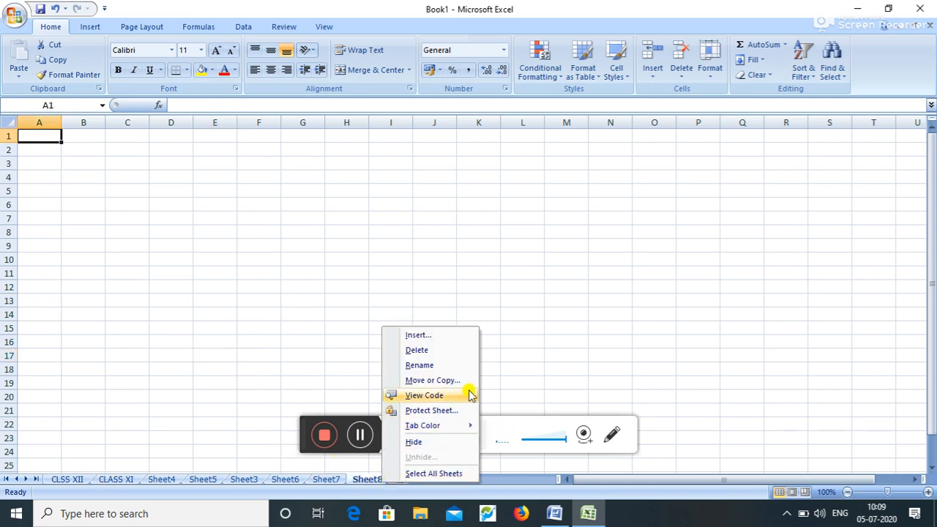
left_click(461, 354)
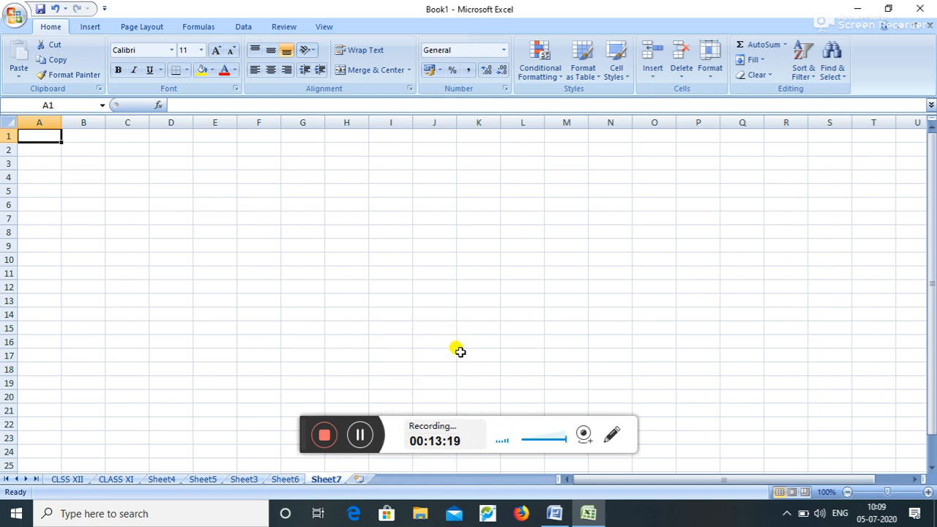
right_click(329, 480)
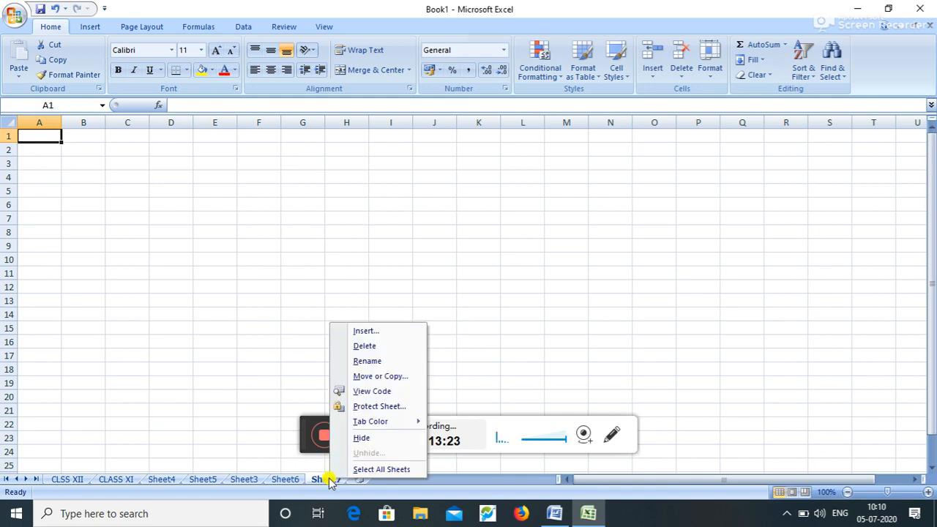
left_click(382, 348)
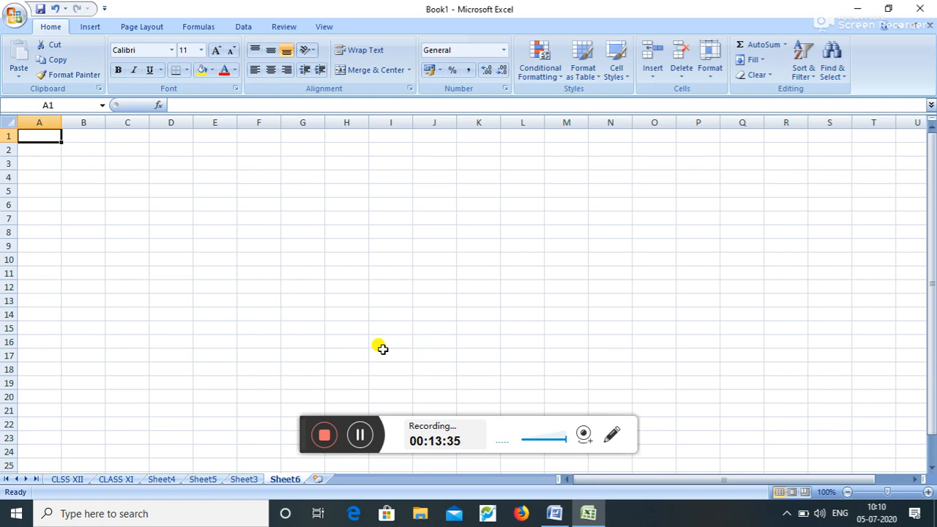
left_click(564, 517)
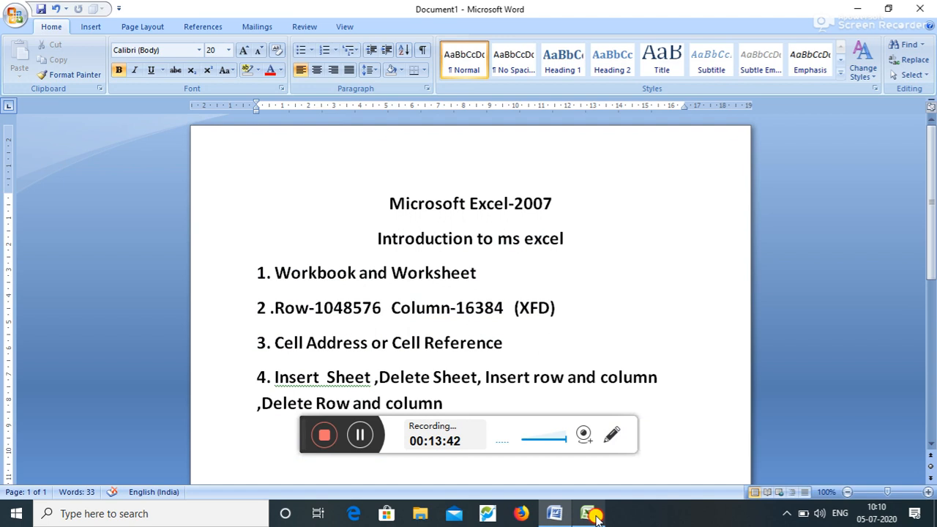
left_click(593, 516)
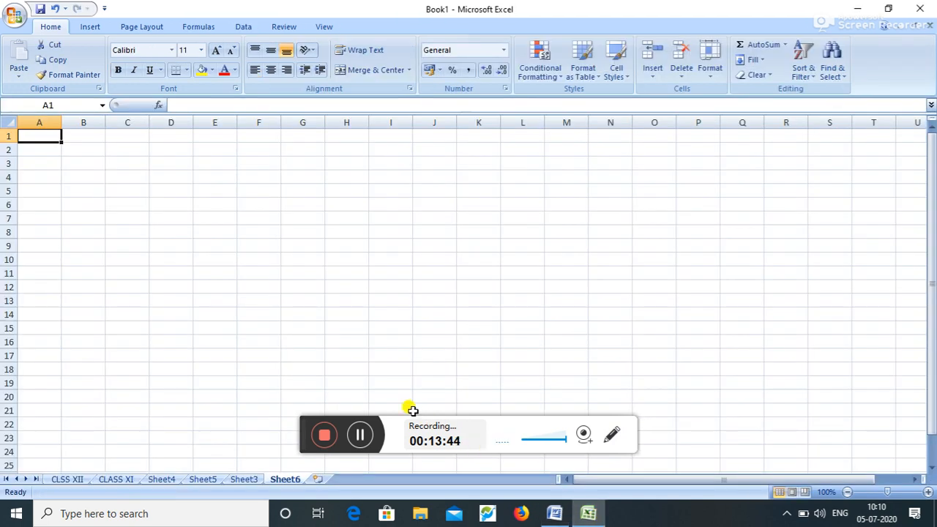
type("Name")
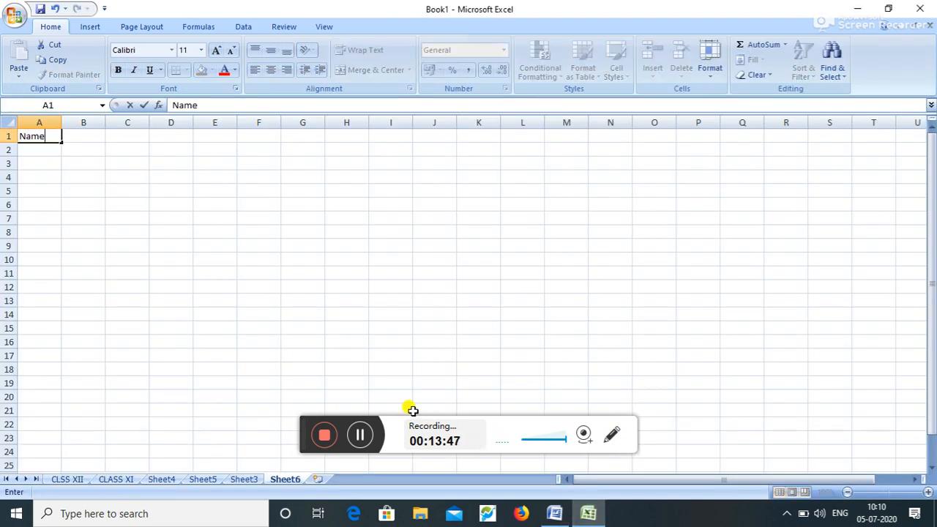
- Enter 'address' in B1 and 'class' in C1 beside Name, fixing the 'adress' typo
key("Tab")
type("adress")
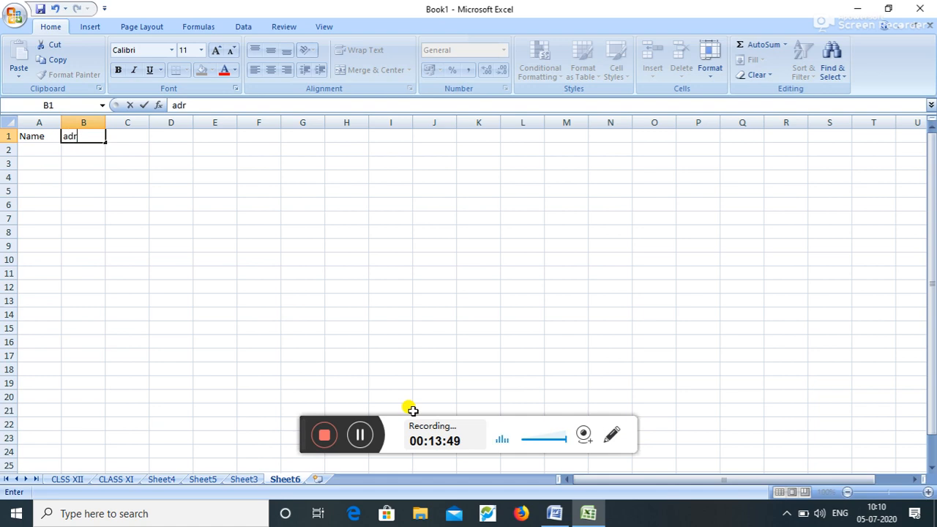
key("BackSpace")
key("BackSpace")
key("BackSpace")
key("BackSpace")
type("dress")
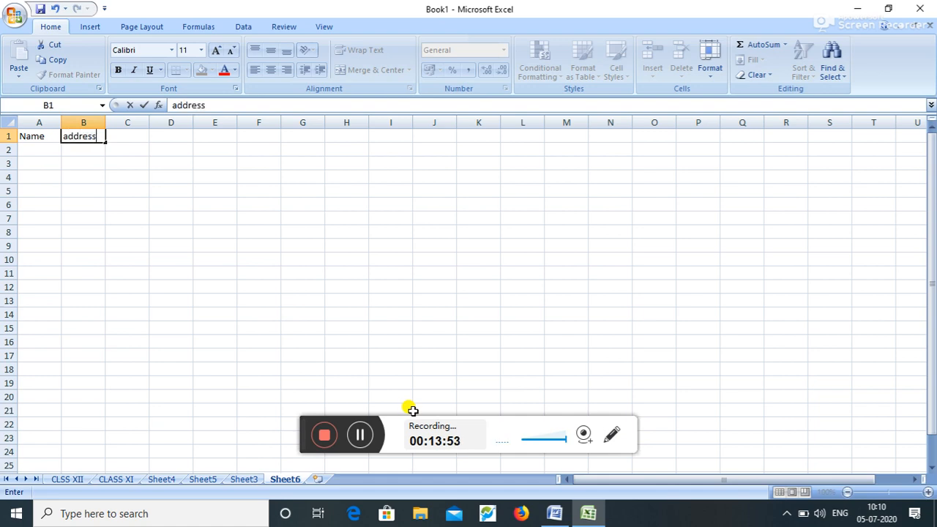
key("Tab")
type("class")
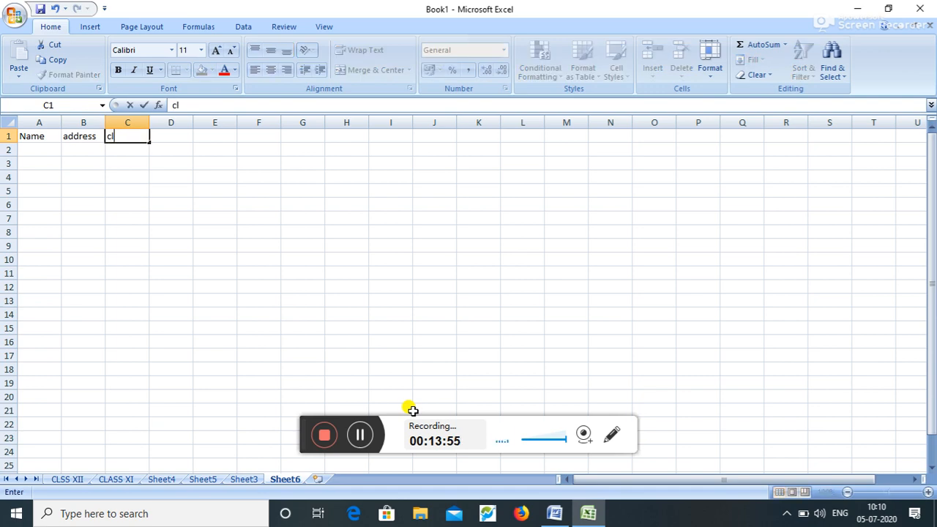
left_click(243, 291)
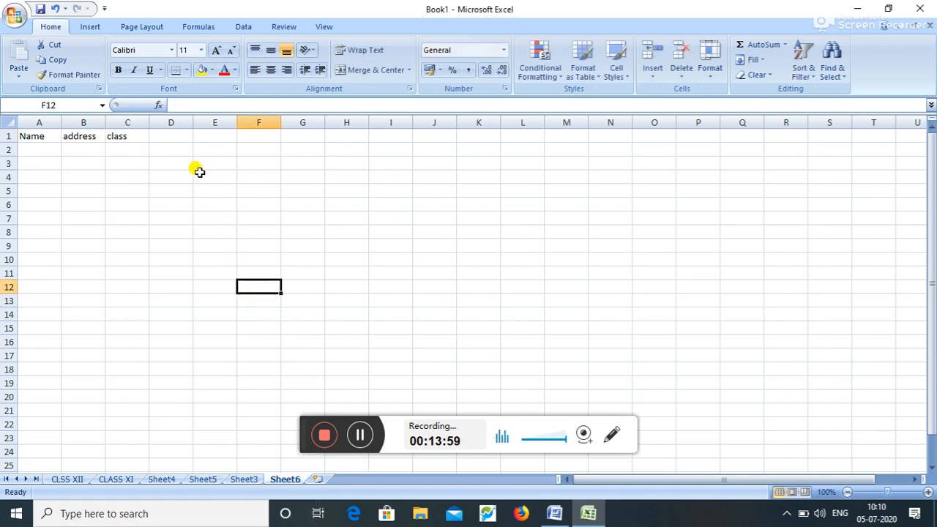
left_click(186, 136)
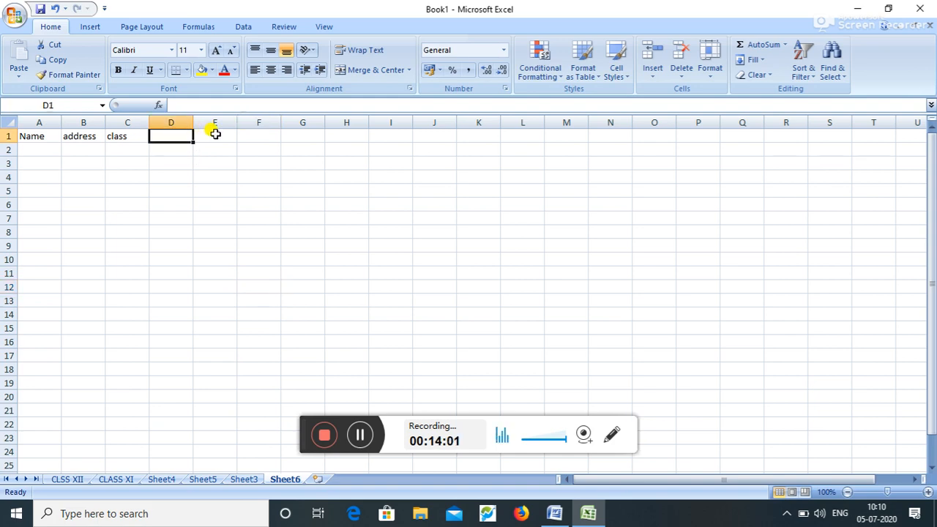
left_click(210, 134)
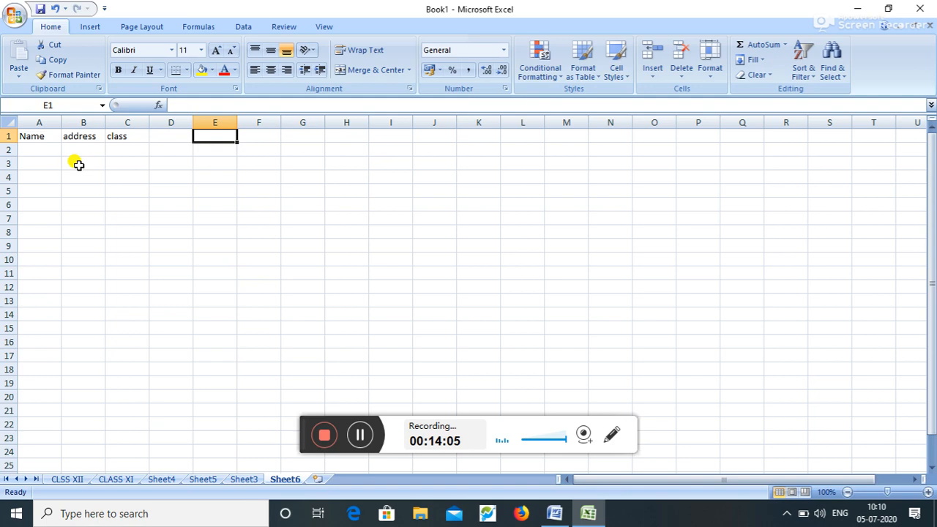
left_click(81, 137)
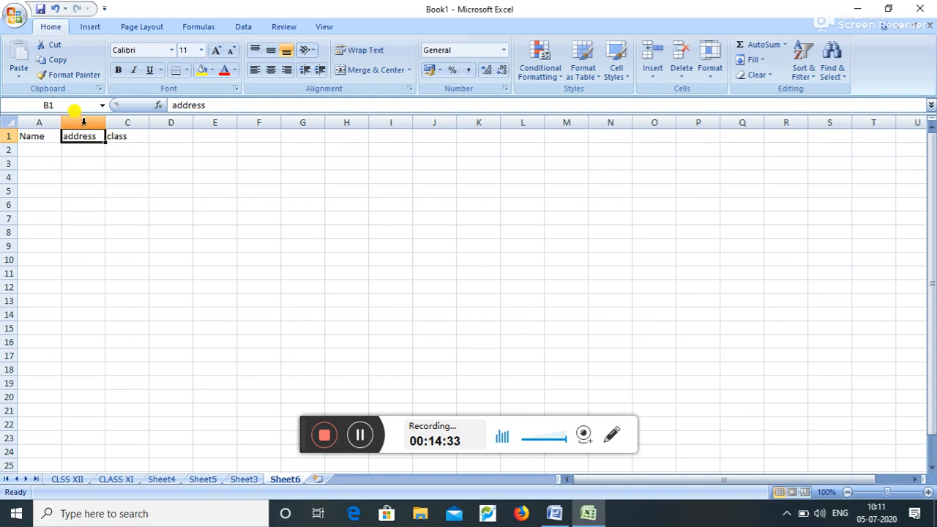
- Insert a blank column B before address, then insert and delete a column at D
right_click(83, 122)
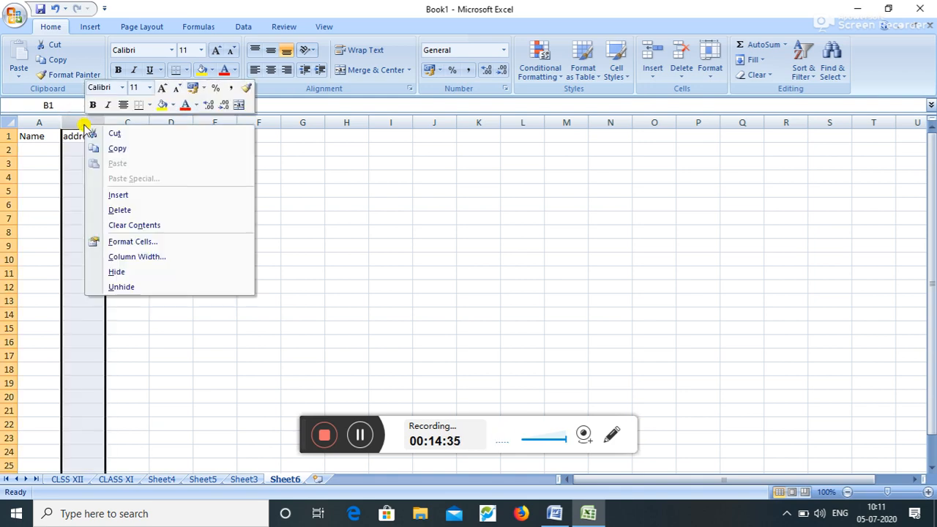
left_click(139, 196)
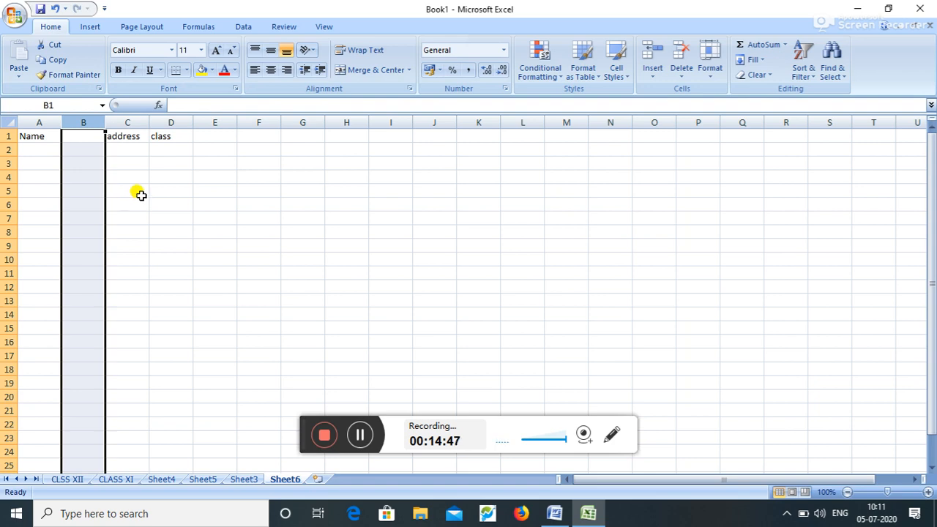
left_click(175, 122)
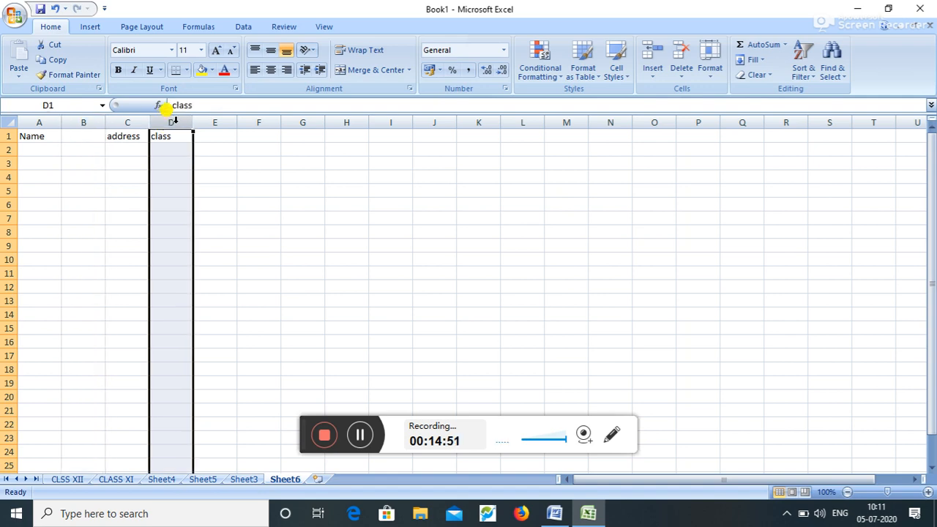
right_click(175, 122)
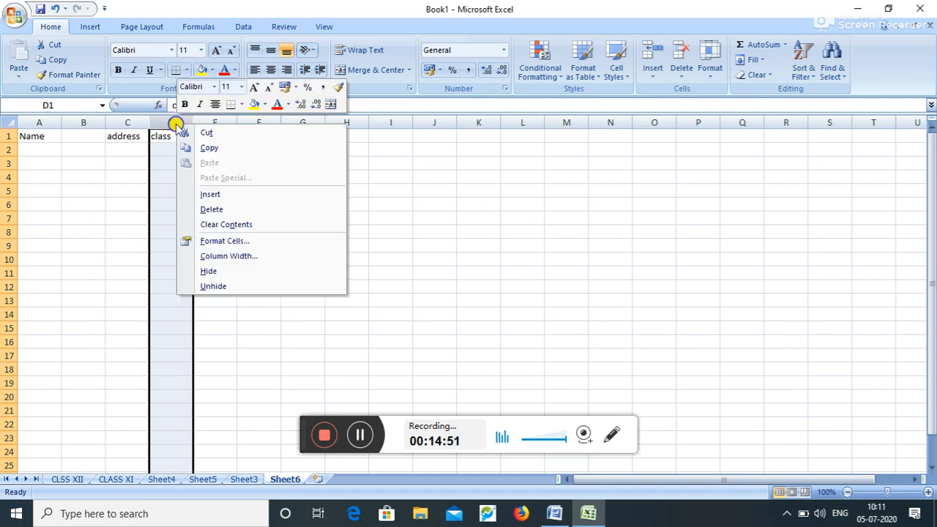
left_click(210, 195)
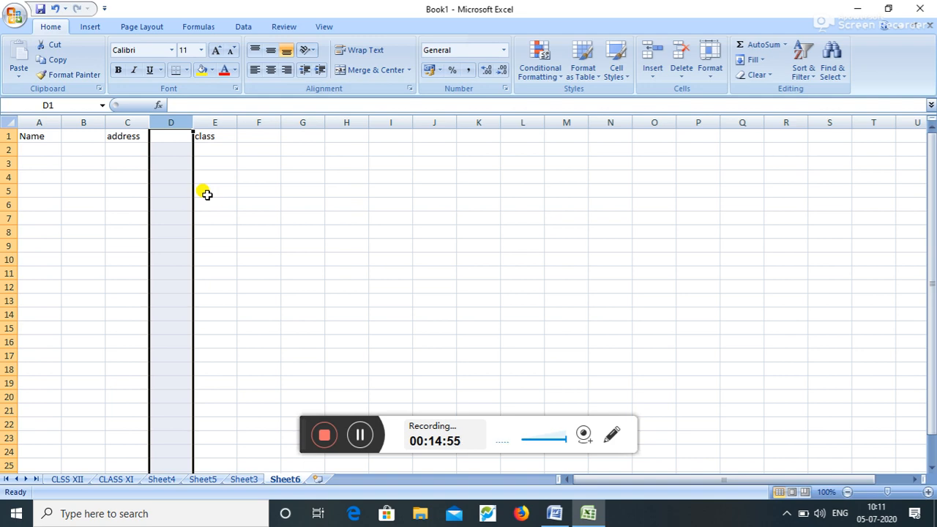
right_click(170, 122)
left_click(194, 212)
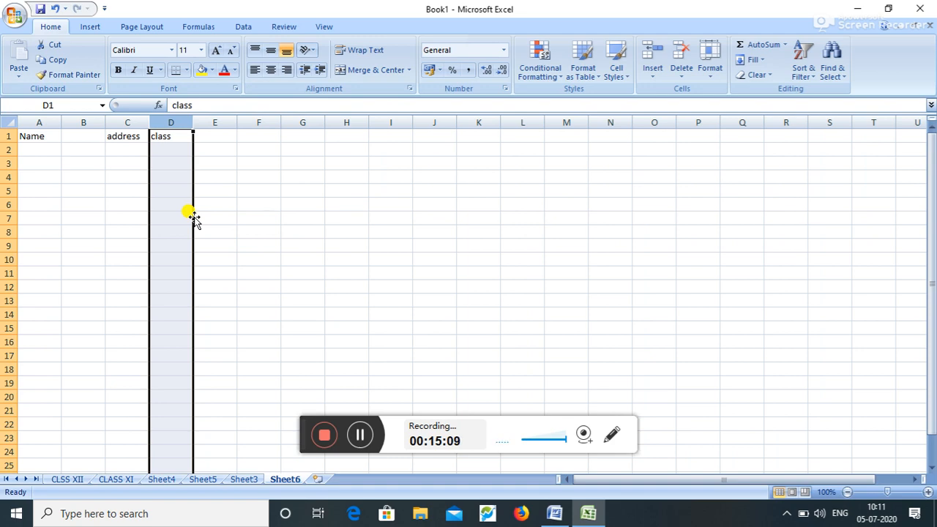
- Delete blank column B, insert then remove a blank row 2, and return to Word
right_click(76, 119)
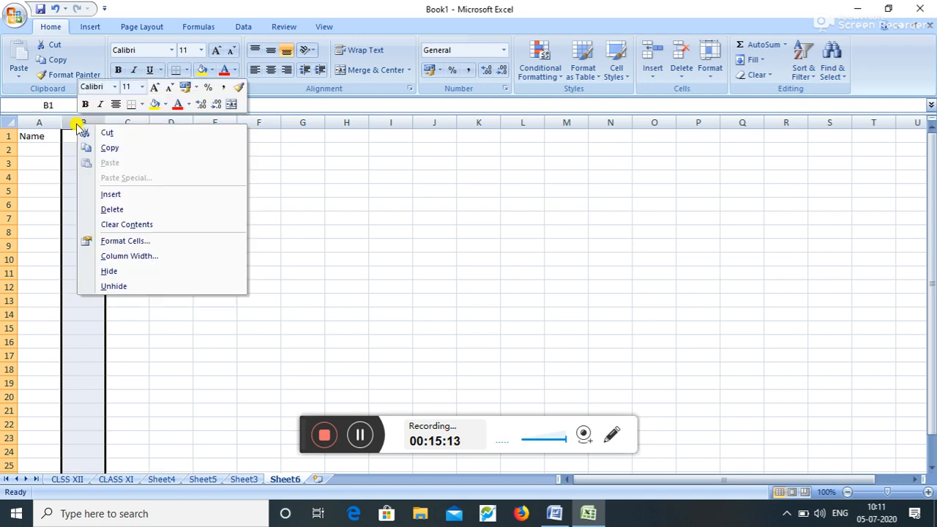
left_click(112, 210)
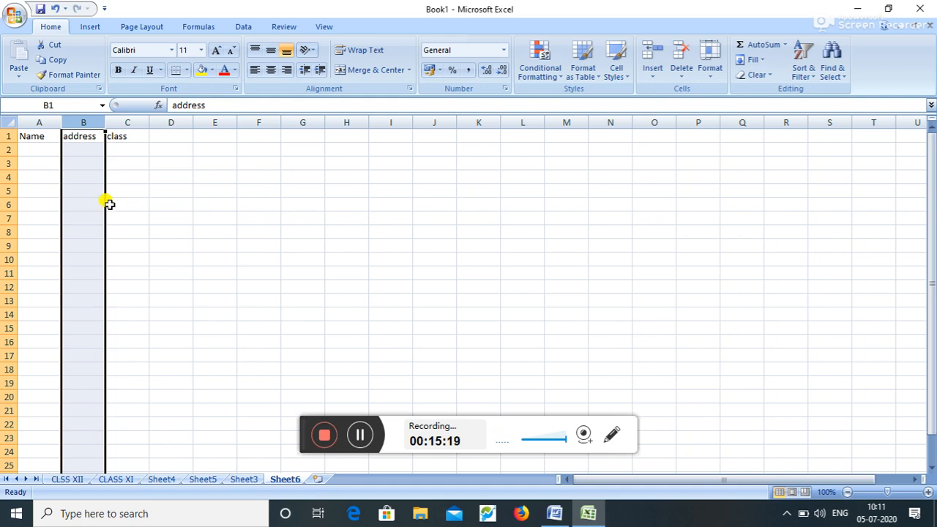
left_click(9, 152)
right_click(7, 150)
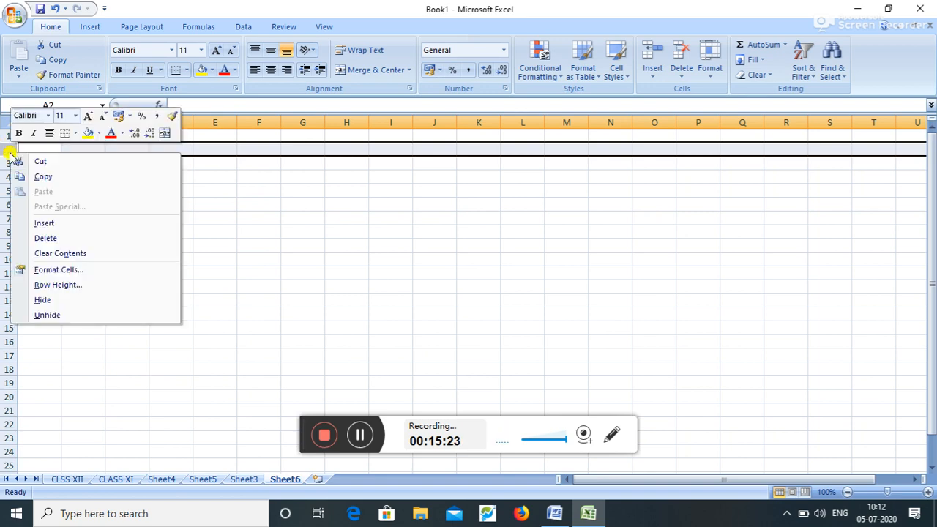
left_click(21, 220)
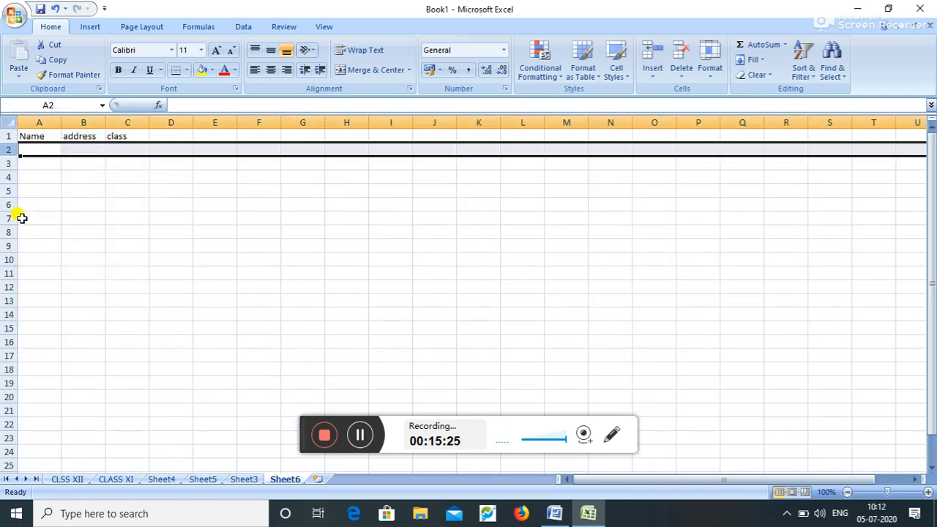
right_click(6, 149)
left_click(42, 235)
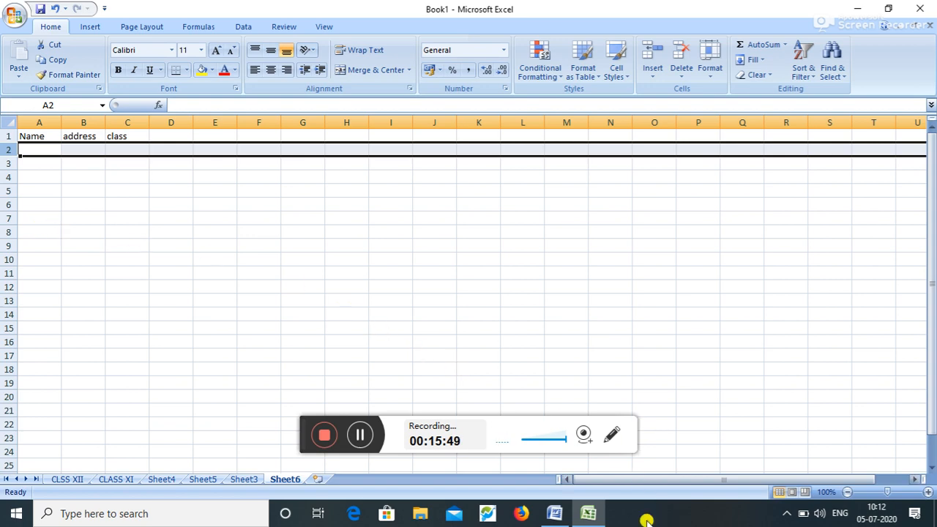
left_click(554, 513)
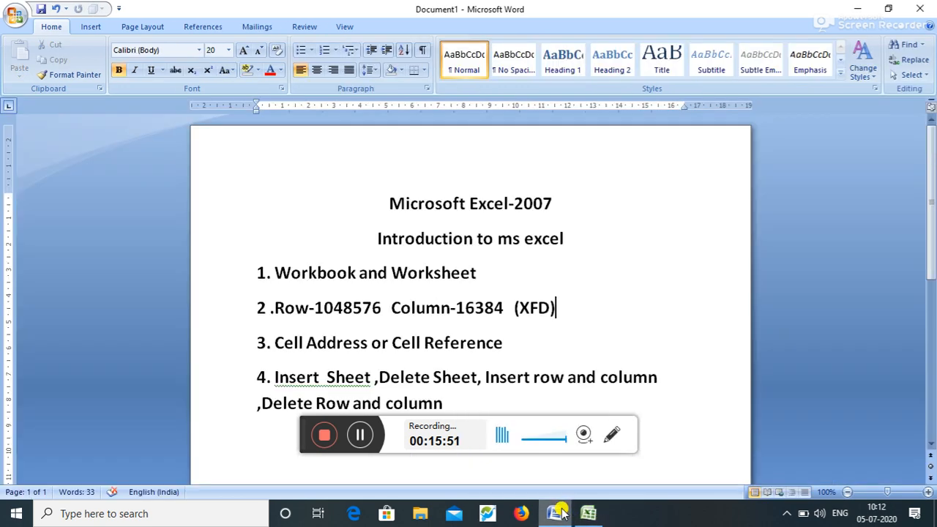
- Add a 'cell range' line below the Delete Row and column item, then return to Excel
left_click(488, 399)
key("Return")
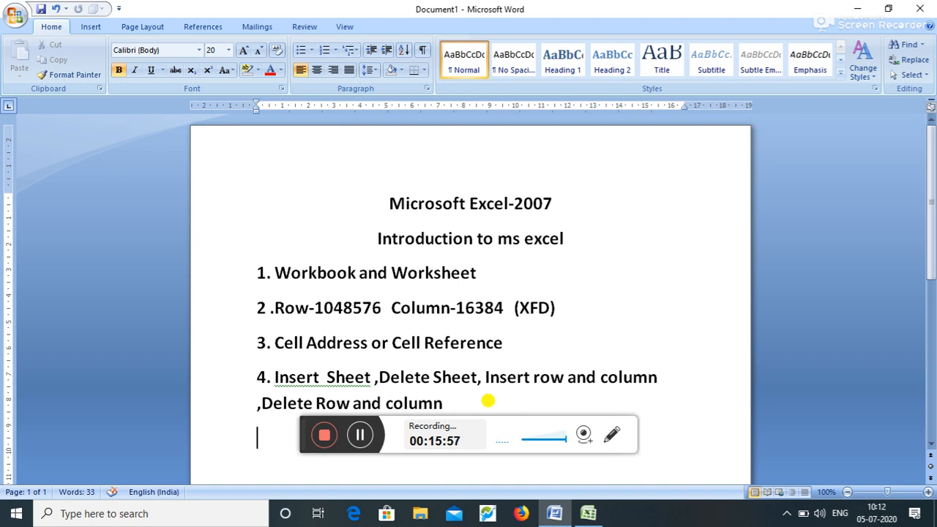
type("cell ra")
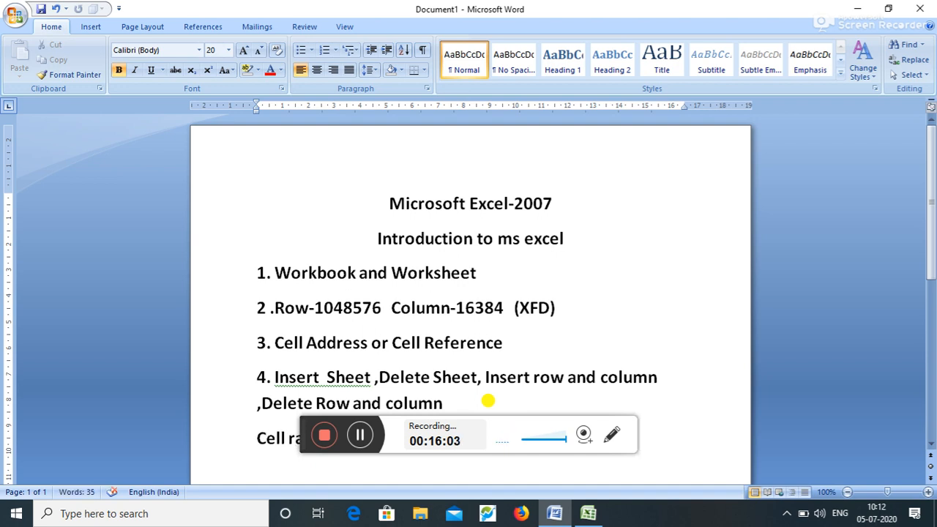
type("nge")
scroll(928, 445, "down", 1)
scroll(928, 445, "down", 2)
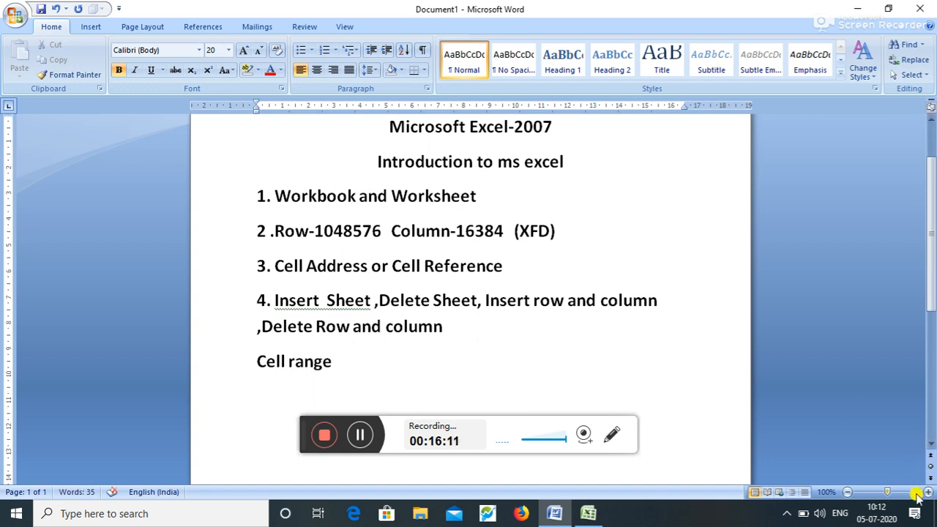
left_click(582, 515)
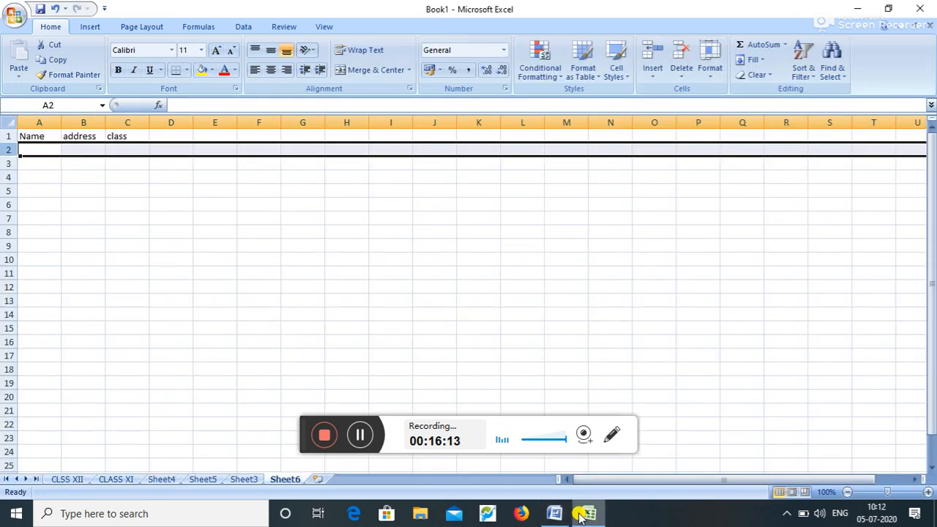
left_click(914, 352)
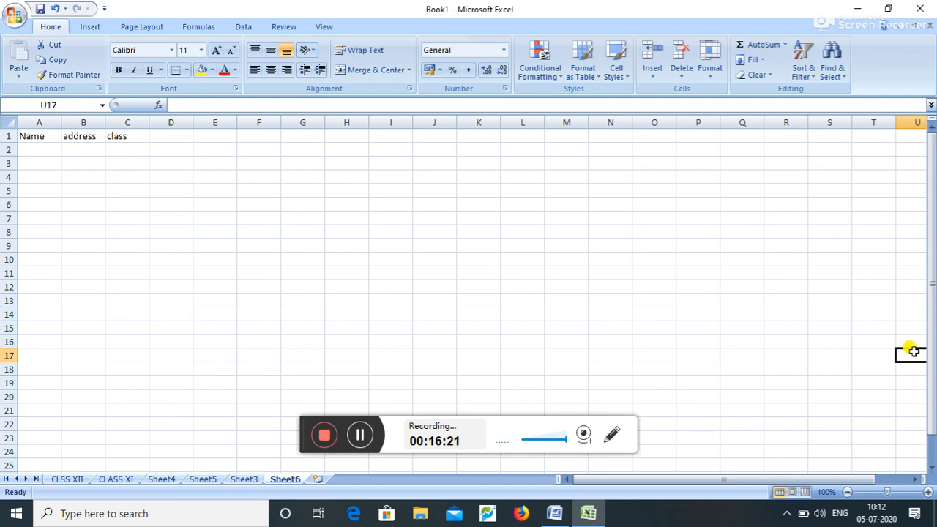
left_click(431, 230)
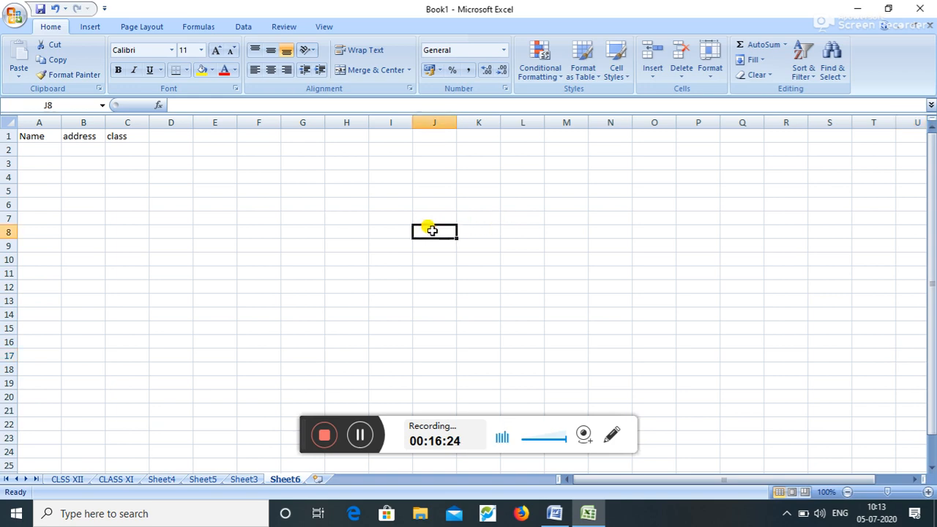
left_click(530, 245)
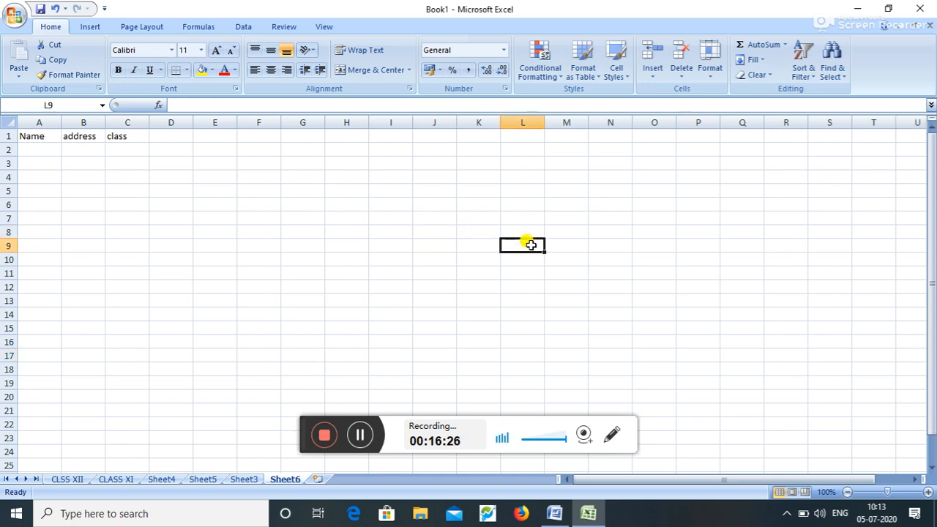
left_click(607, 254)
left_click(518, 246)
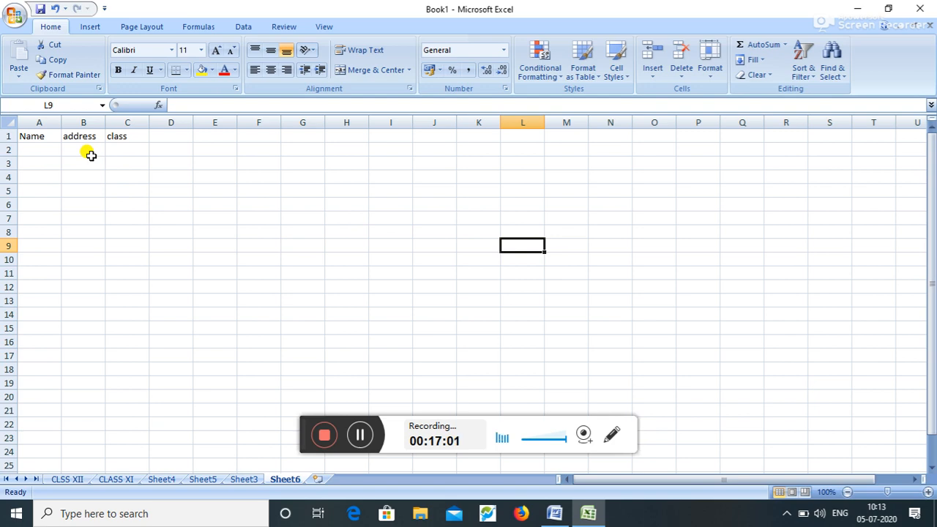
left_click(95, 148)
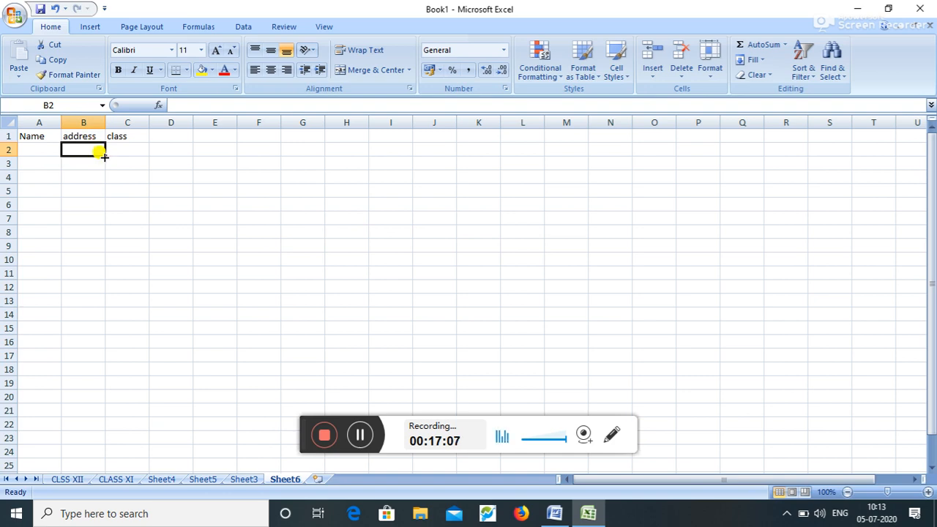
left_click(256, 262)
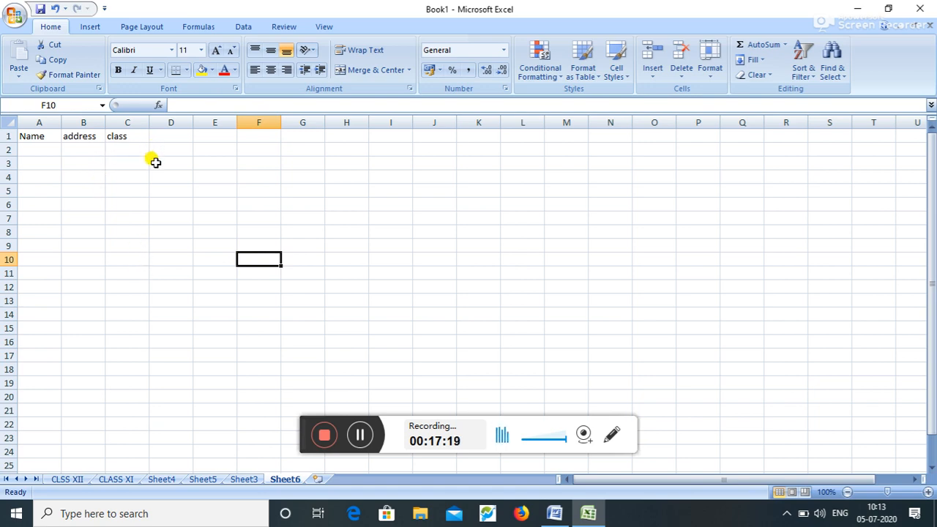
left_click(65, 137)
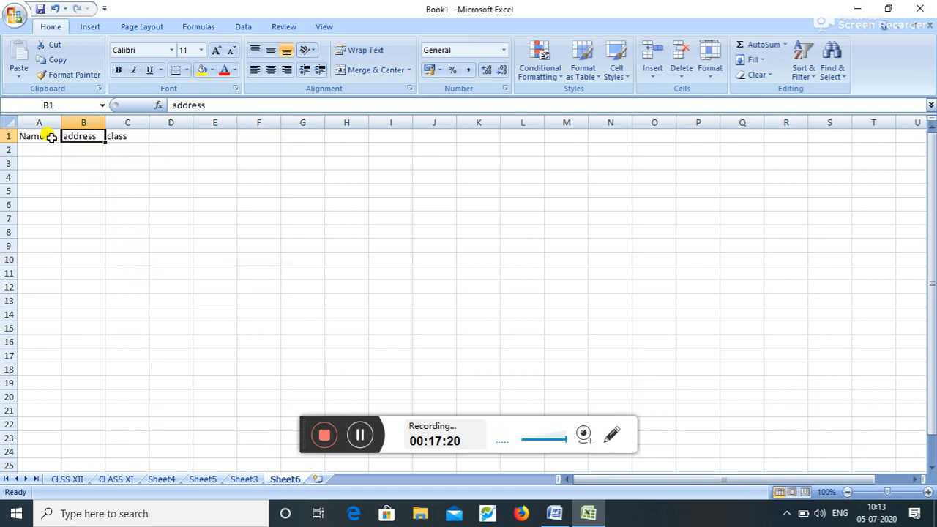
left_click(45, 137)
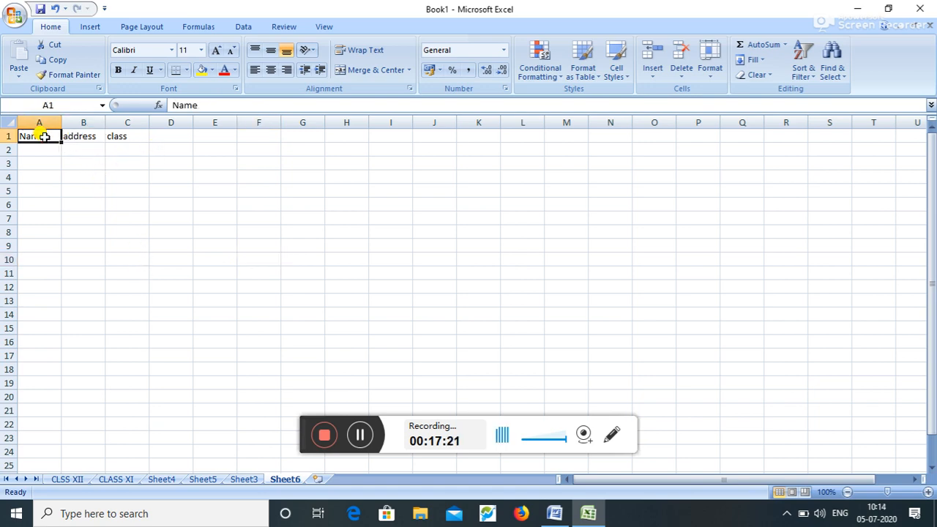
left_click(191, 137)
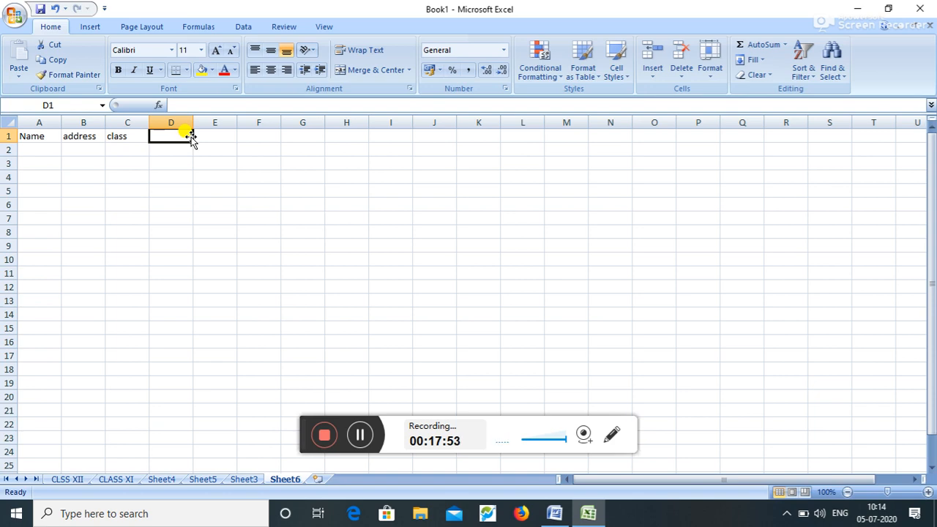
- Save the workbook to the Desktop as 'sumona' in place of the default name Book1
left_click(15, 16)
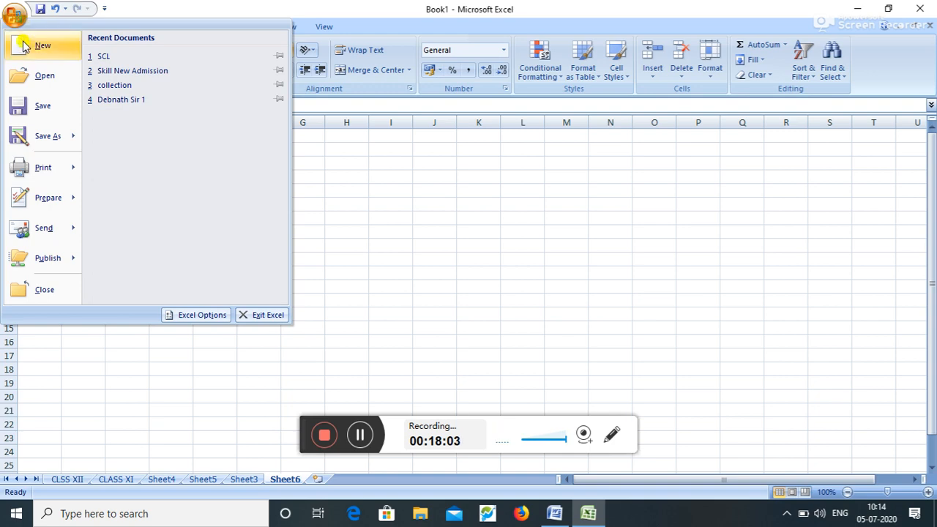
left_click(26, 110)
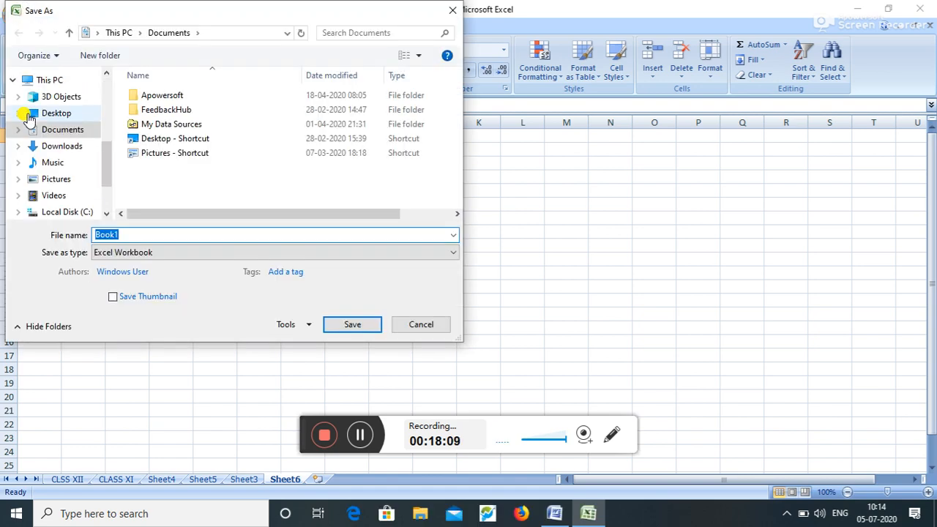
key("BackSpace")
type("sumona")
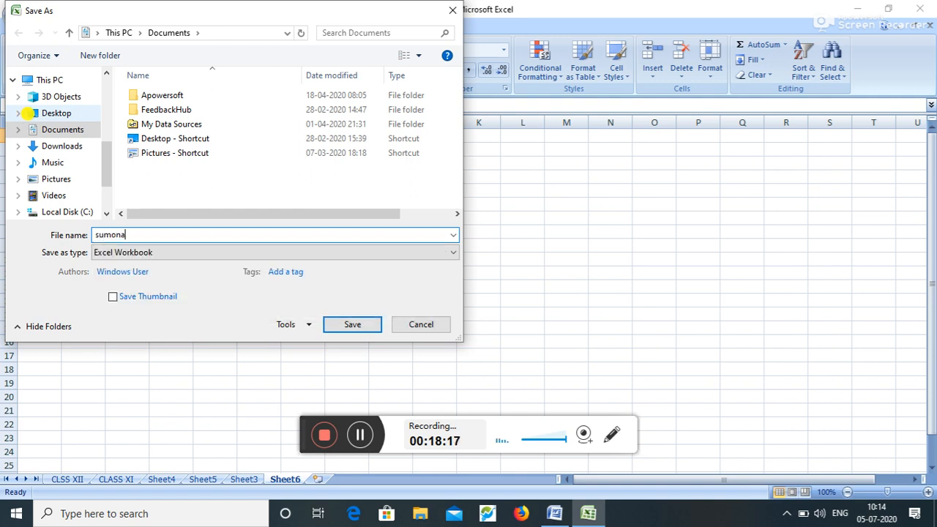
left_click(63, 114)
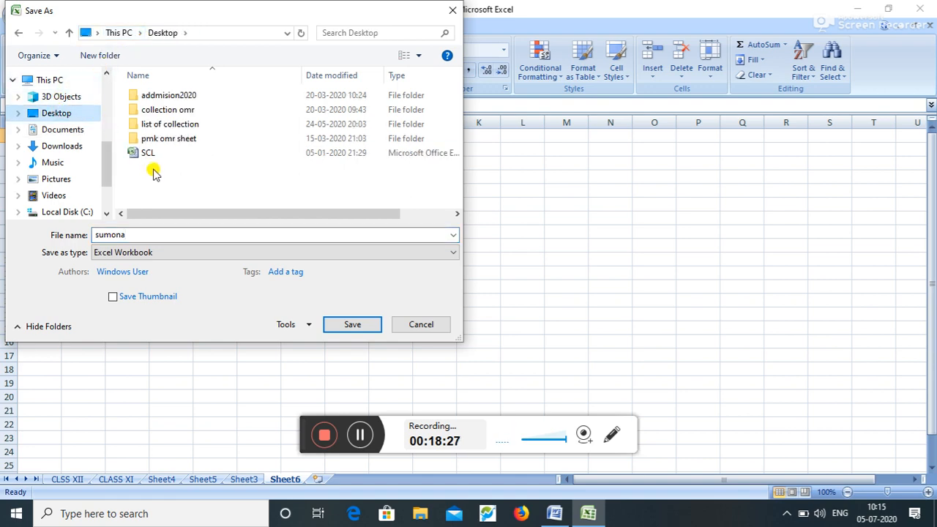
left_click(343, 326)
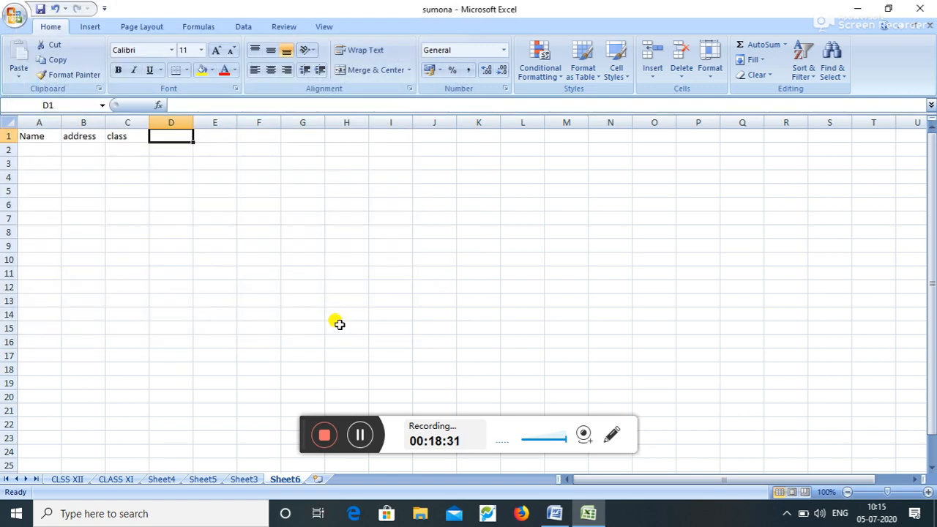
left_click(924, 7)
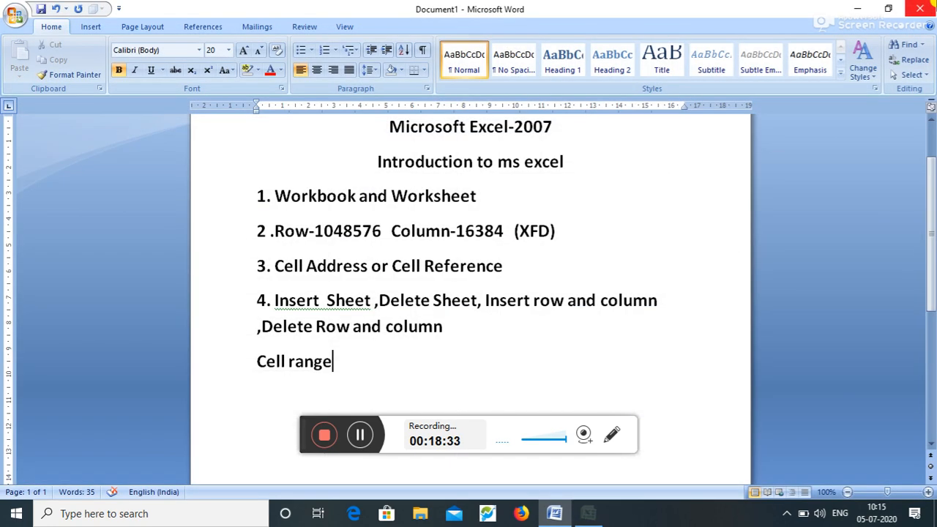
left_click(864, 6)
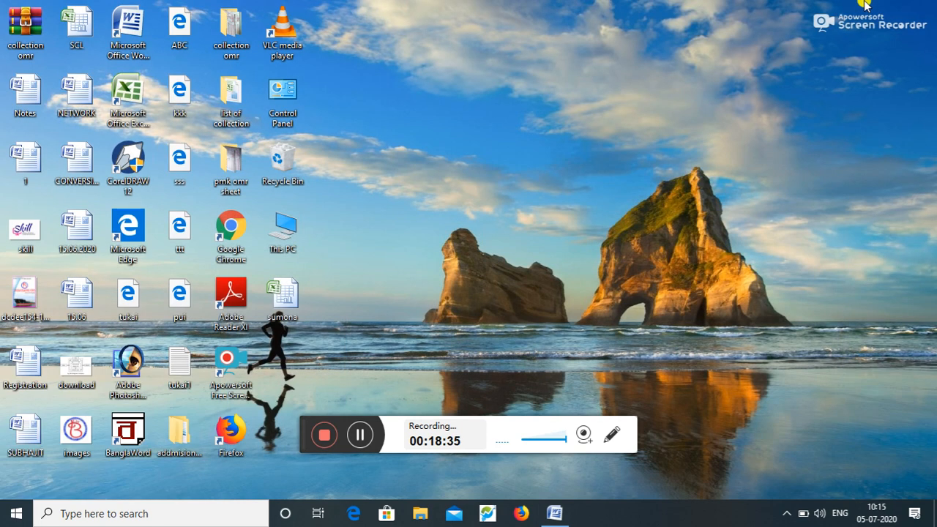
double_click(282, 296)
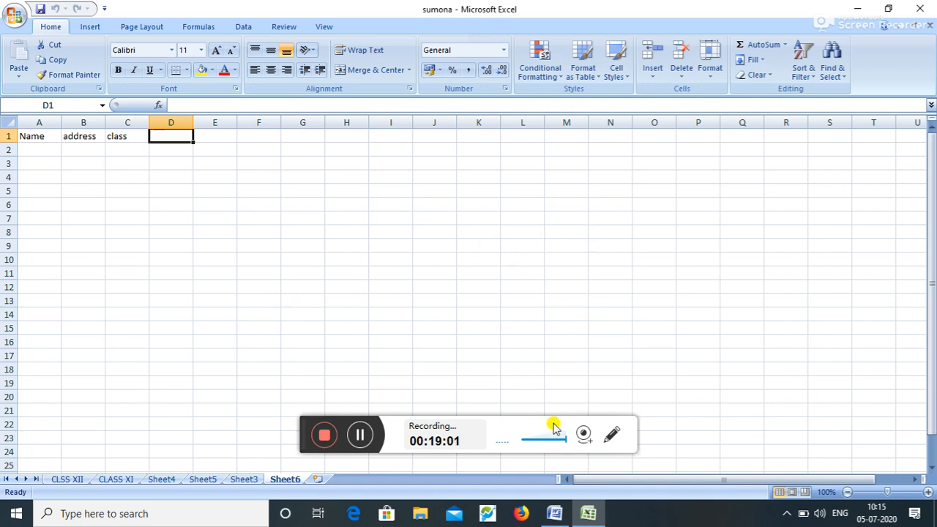
left_click(542, 522)
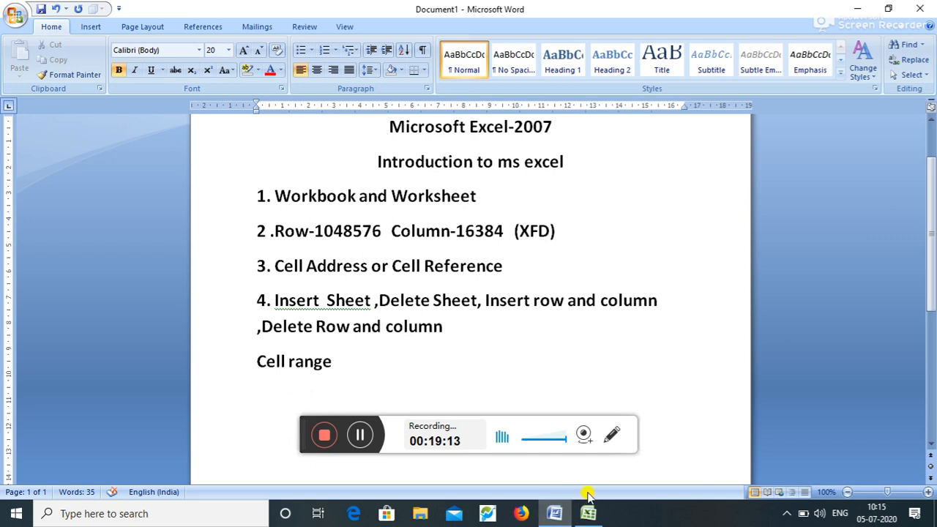
- Switch to the sumona workbook and back to the Word notes
left_click(588, 512)
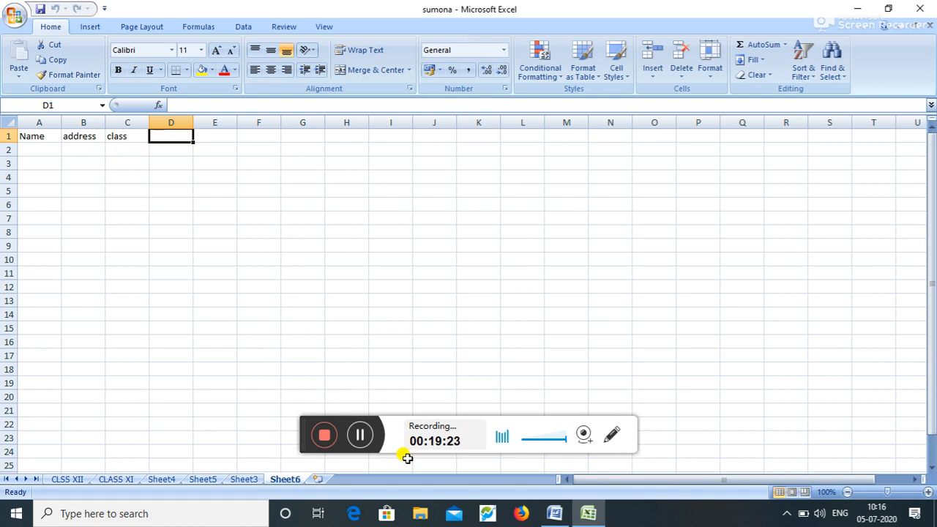
left_click(563, 516)
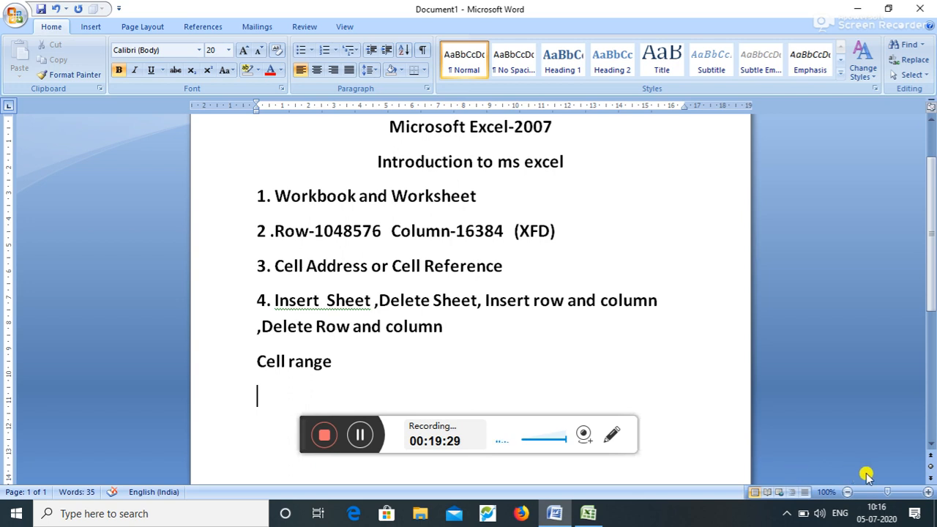
scroll(932, 448, "down", 3)
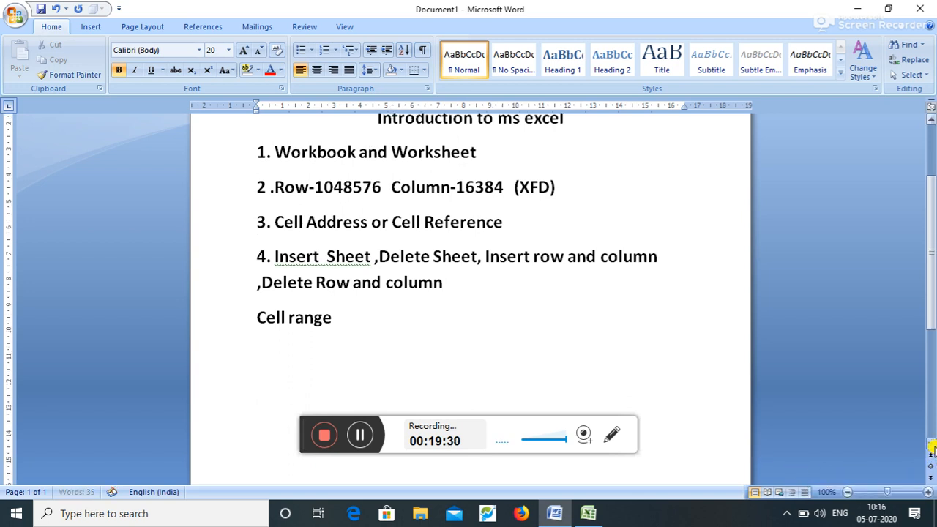
- Type 'Alt+HIC=COLUMN INSERT' and 'ALT+HIR=ROW INSERT' as two lines under Cell range
type("al")
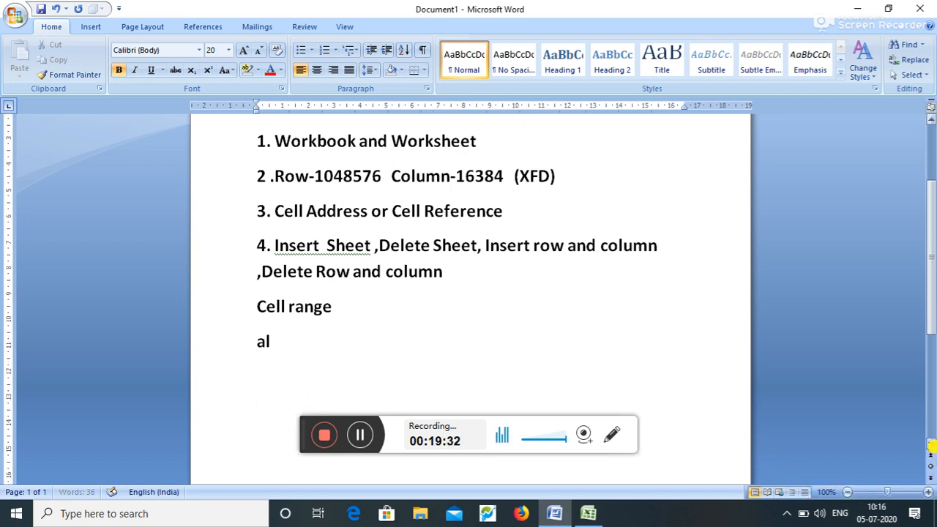
type("t+")
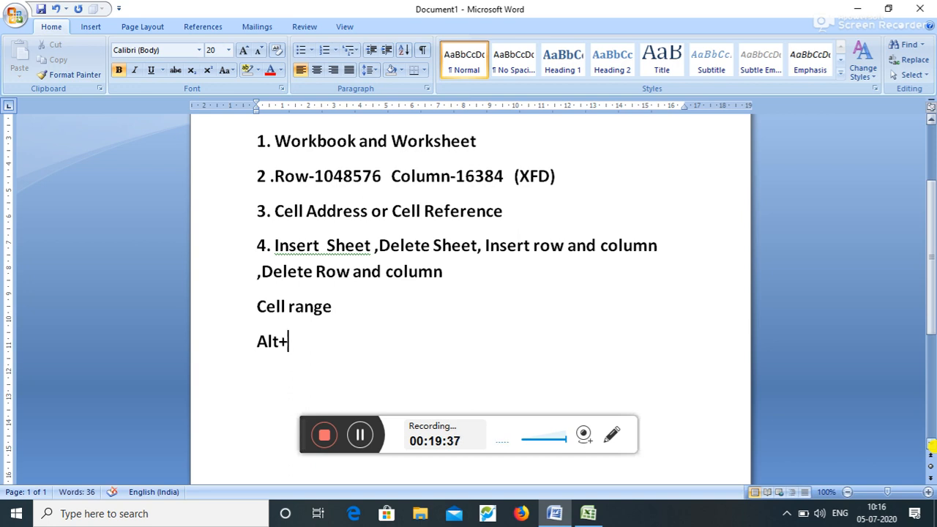
type("hic")
type("=")
key("BackSpace")
key("BackSpace")
key("BackSpace")
key("BackSpace")
type("HI ")
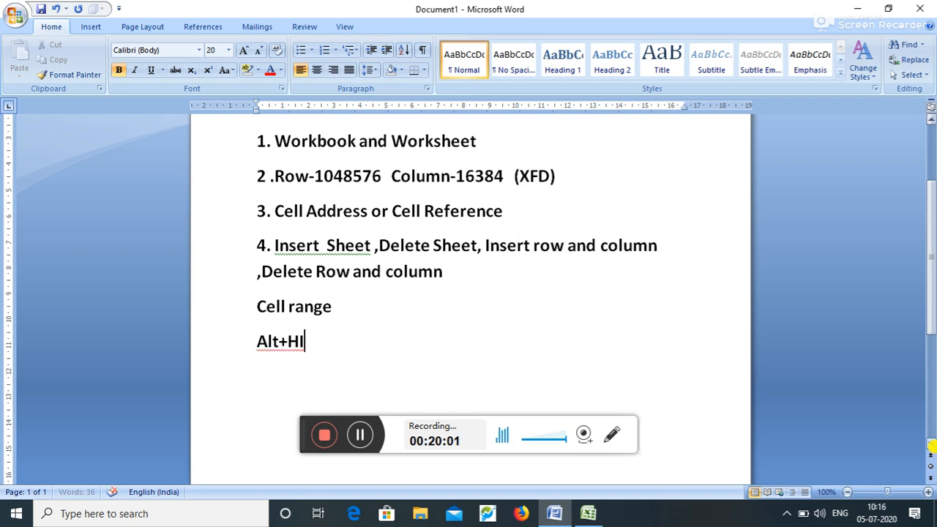
type("C")
key("BackSpace")
type("C")
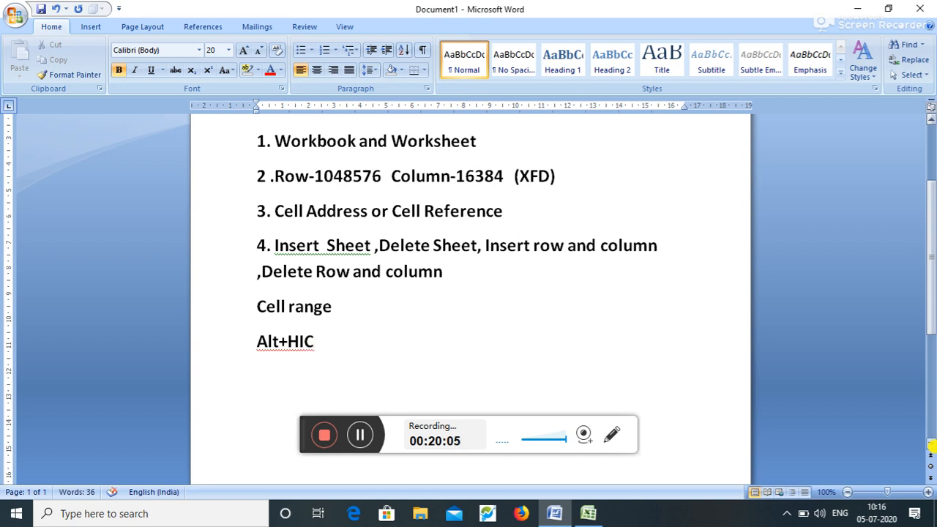
type("=COL")
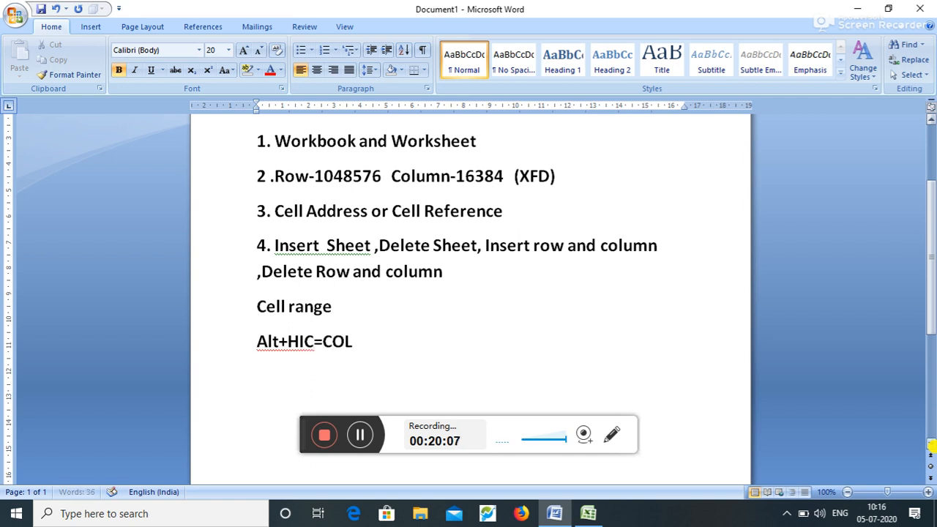
type("UMN IN")
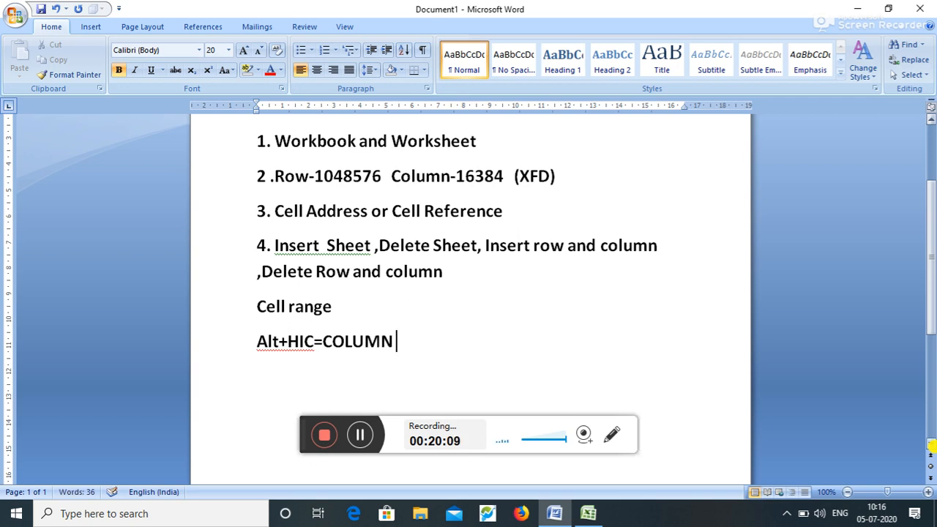
type("SE")
type("RT")
key("Return")
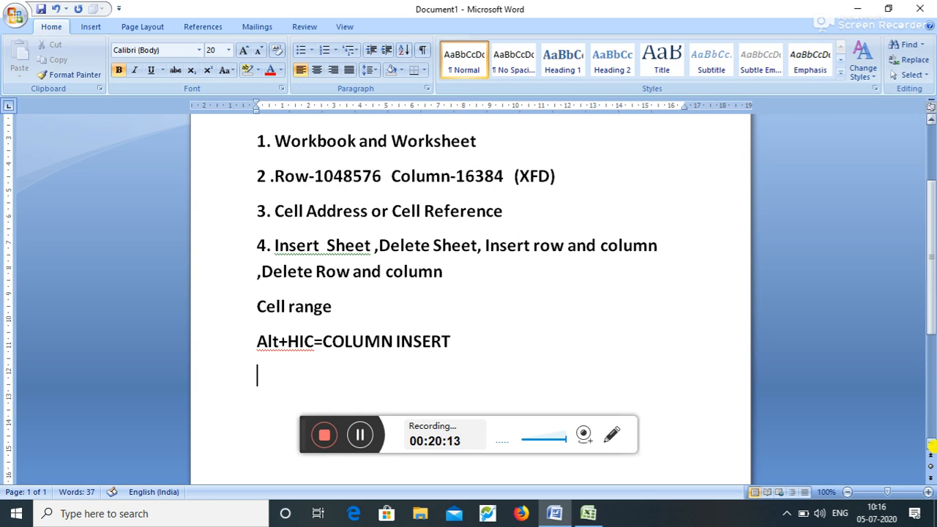
type("ALT+HIR")
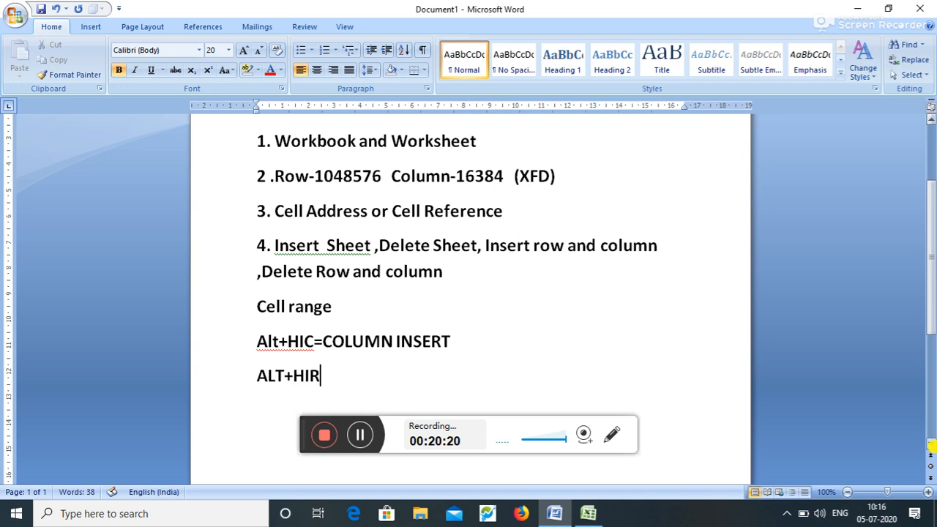
type("=ROW")
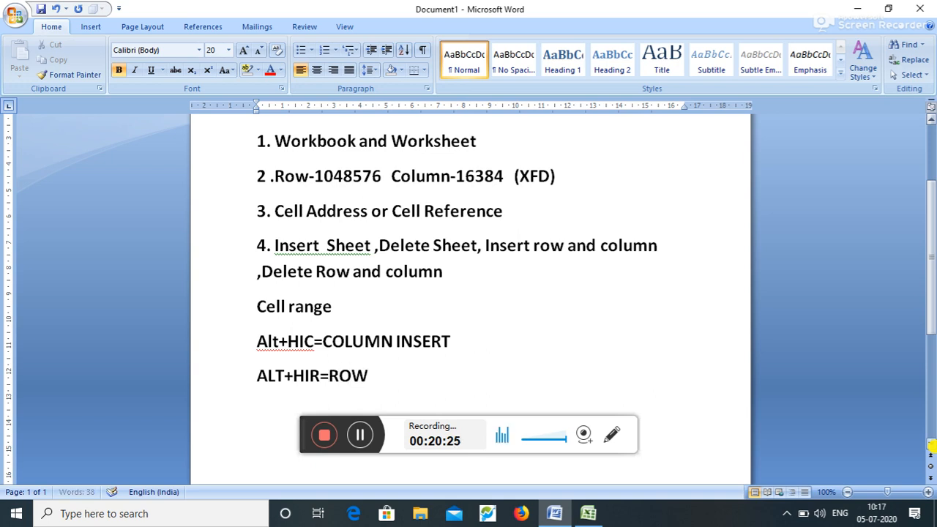
type(" IN")
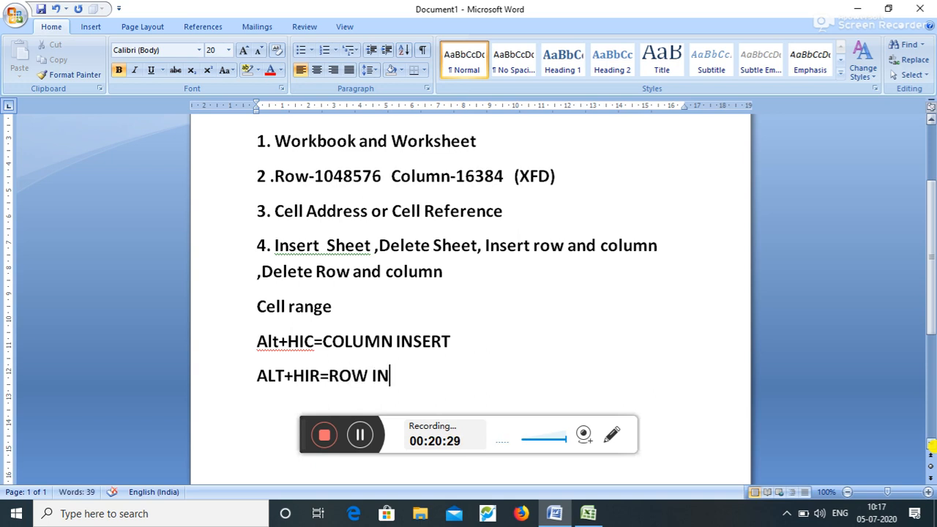
type("SERT")
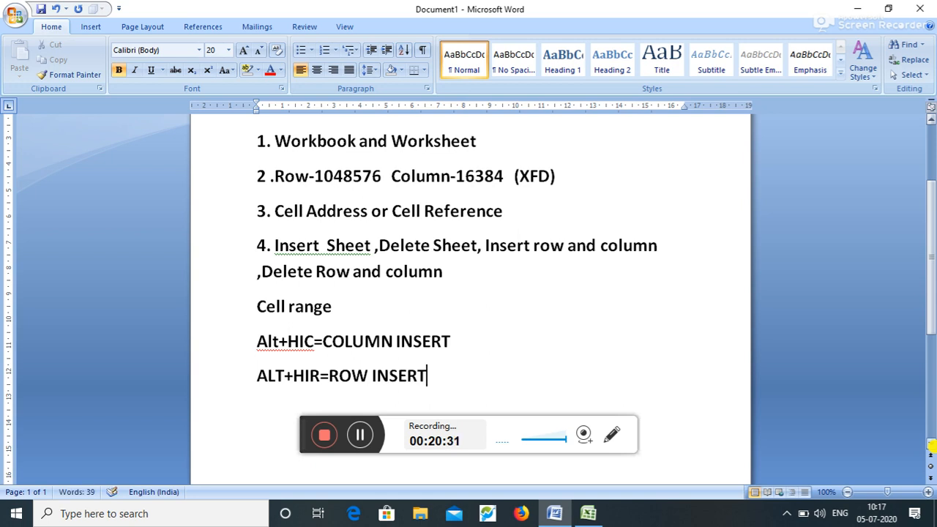